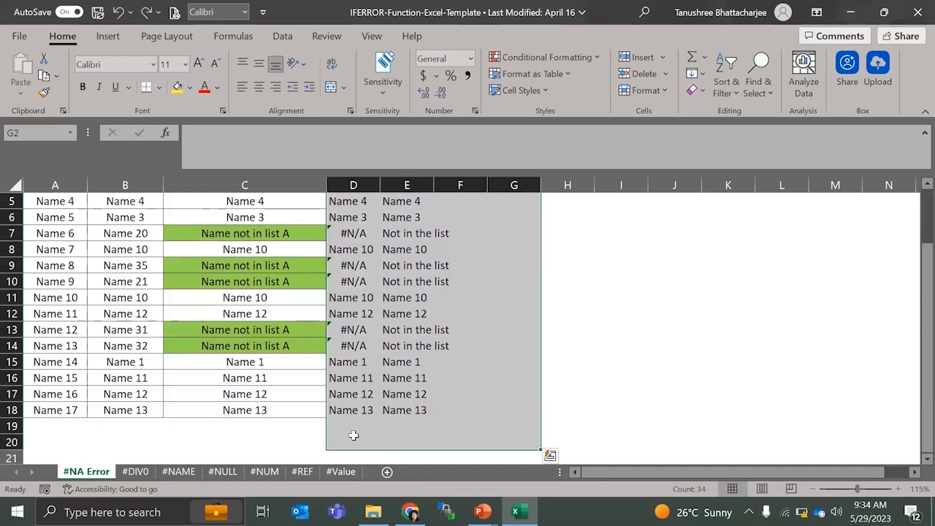
Clear the existing lookup results from D2:G20 on the #NA Error sheet.
key("ctrl+z")
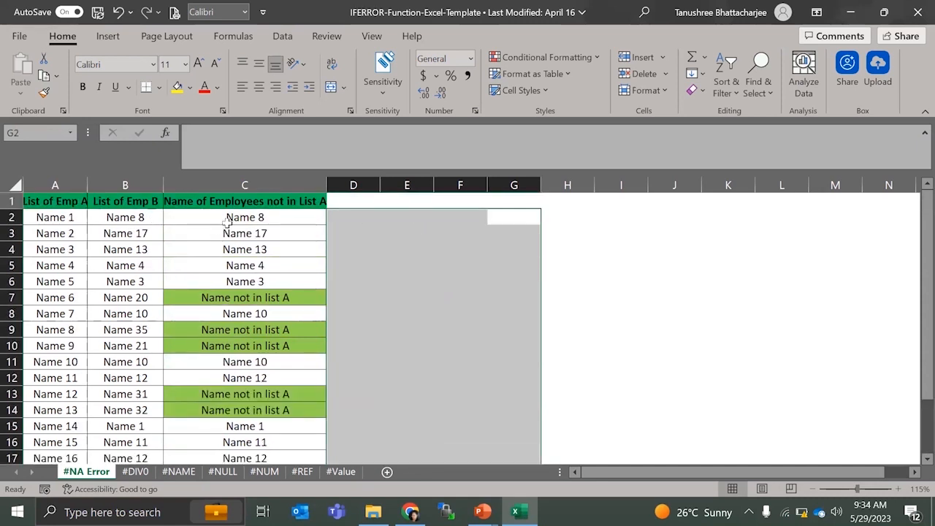
left_click(400, 310)
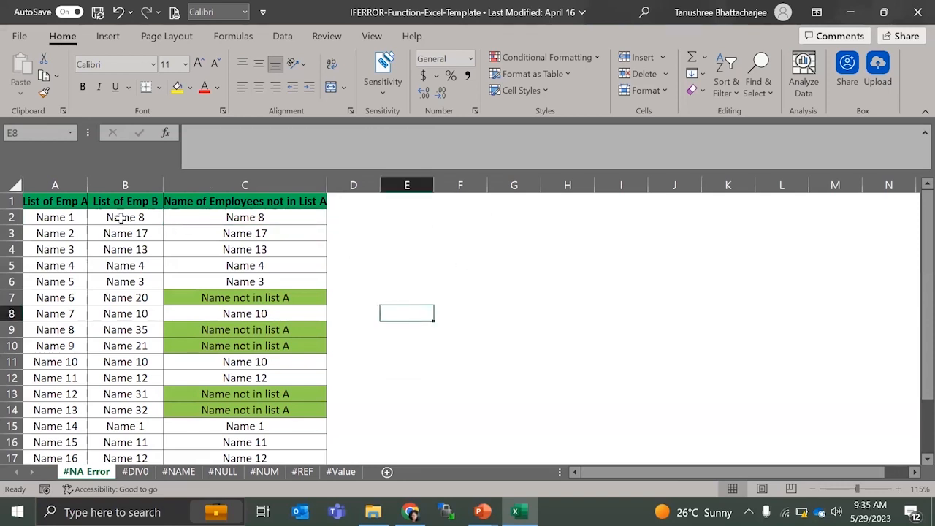
left_click(135, 216)
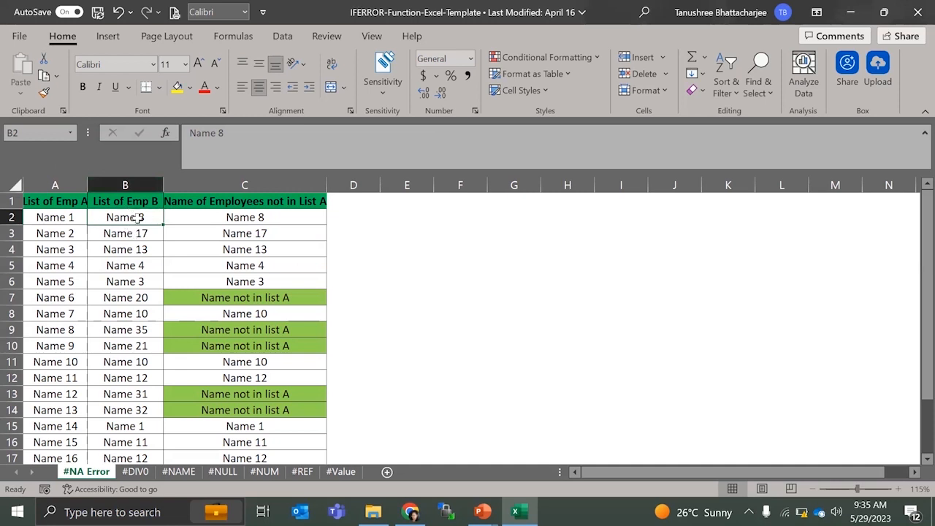
Begin a VLOOKUP formula in D2 with B2 as the lookup value.
left_click(363, 220)
type("=")
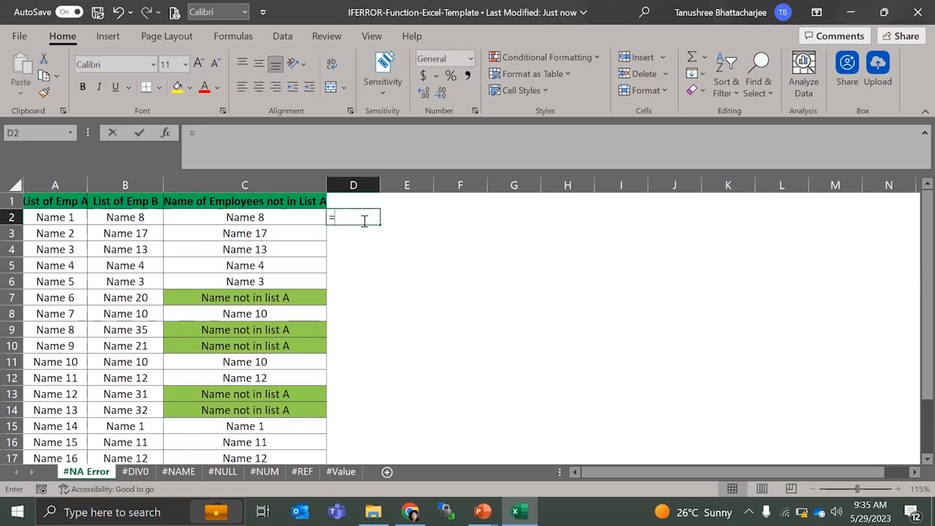
type("i")
key("BackSpace")
type("v")
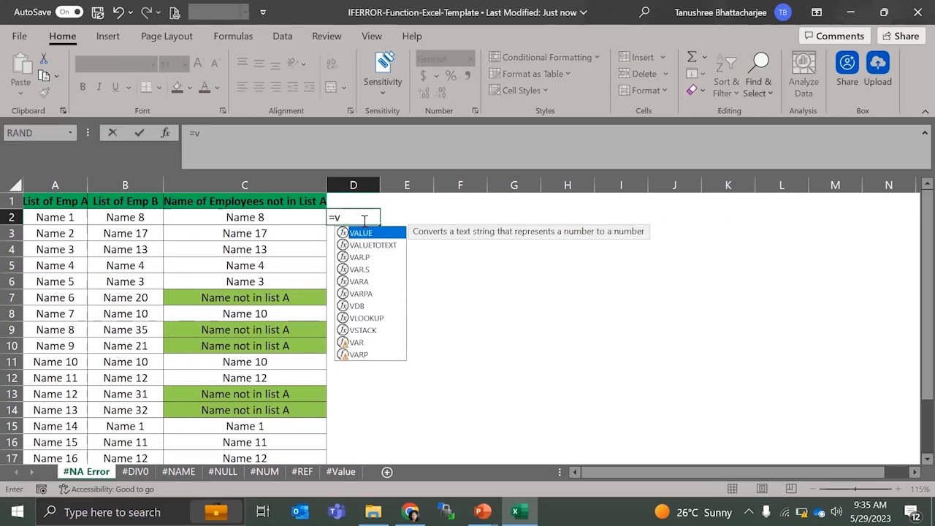
type("l")
key("Tab")
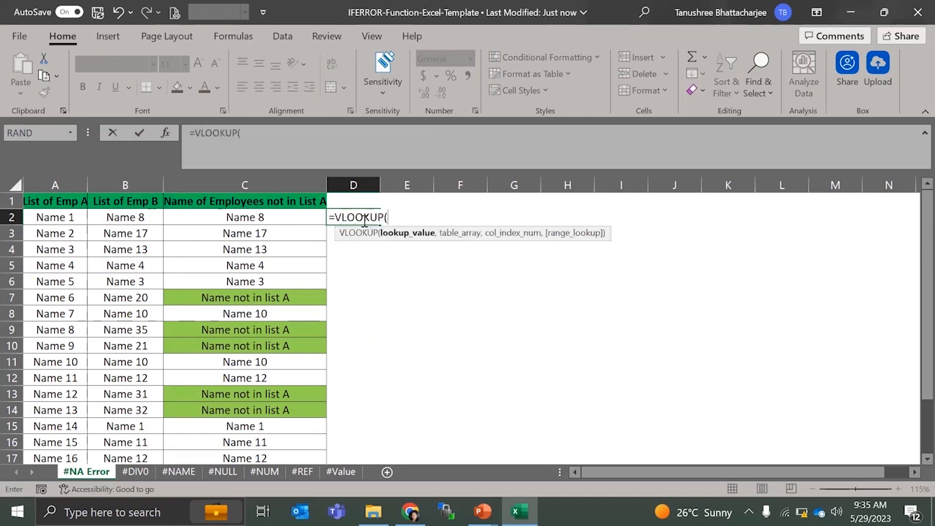
left_click(109, 213)
type(",")
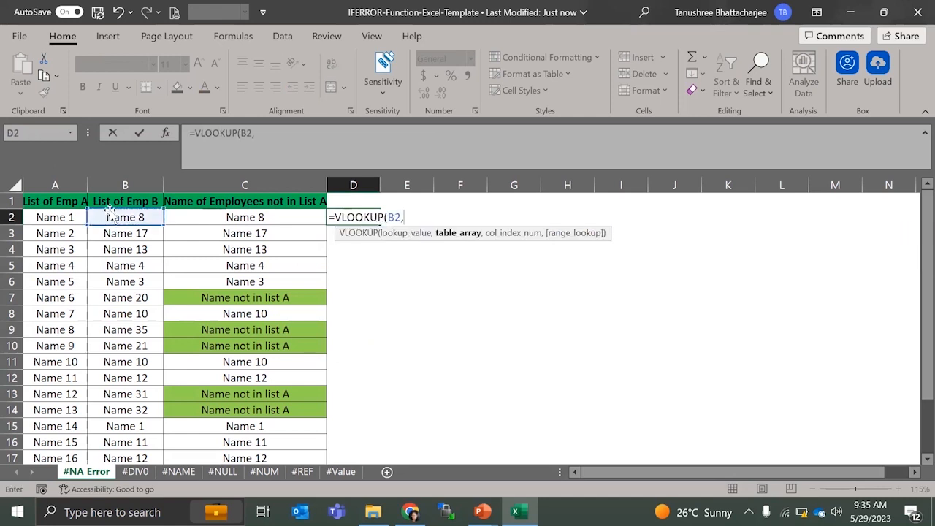
Set the List of Emp A names in A2:A18 as the VLOOKUP table array.
left_click(44, 217)
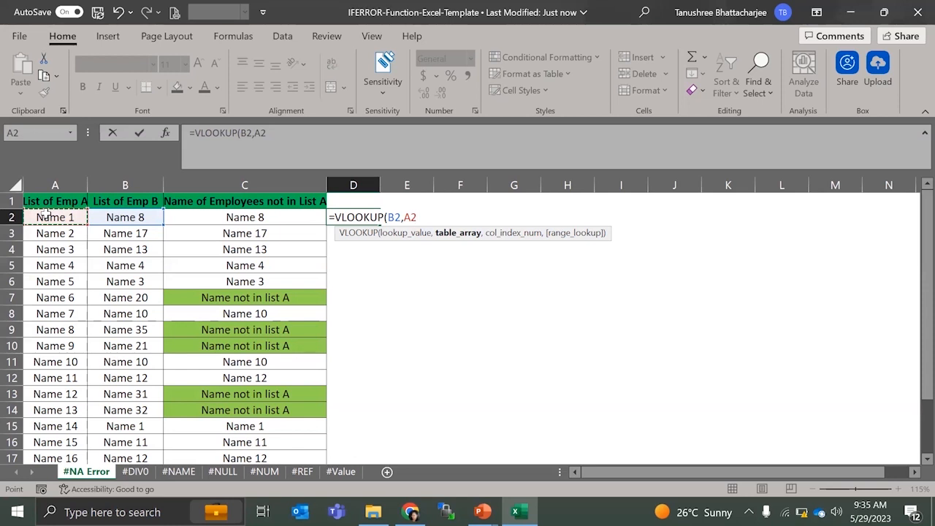
key("shift+Right")
key("shift+Right")
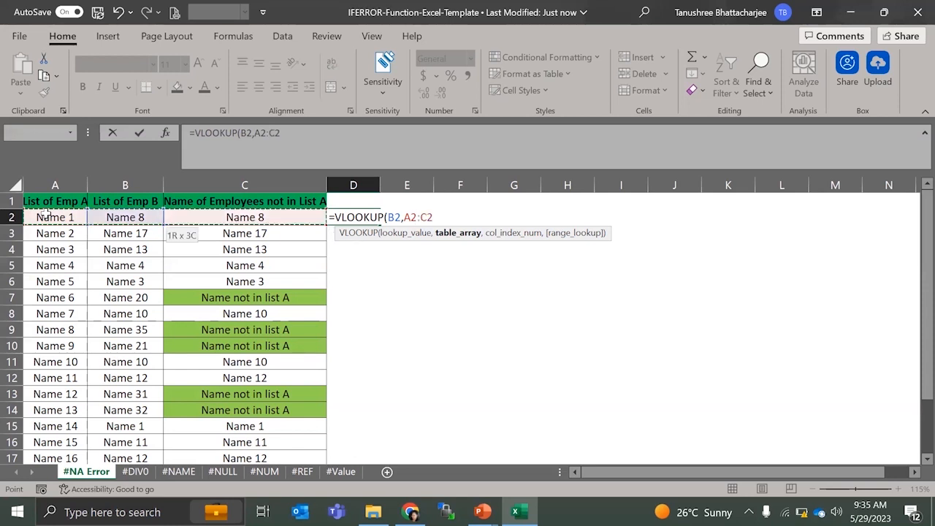
key("shift+Left")
key("ctrl+shift+Down")
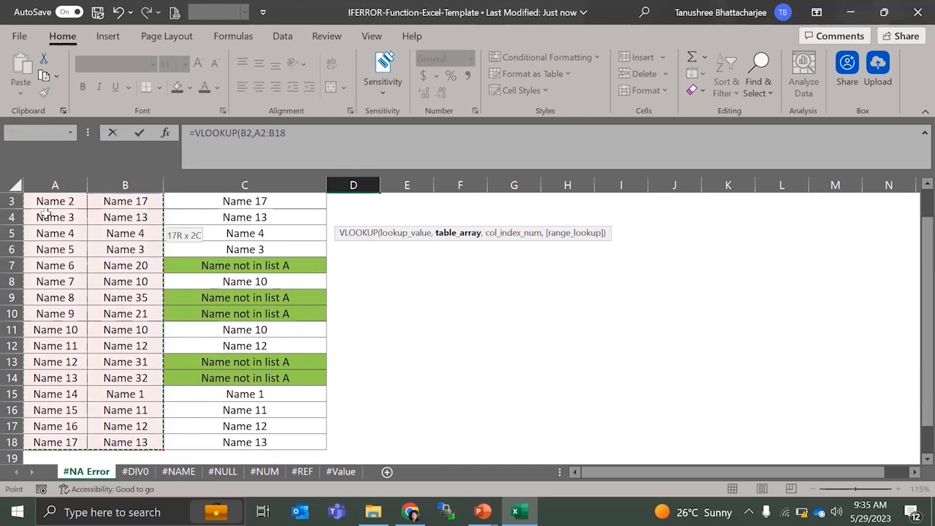
key("shift+Left")
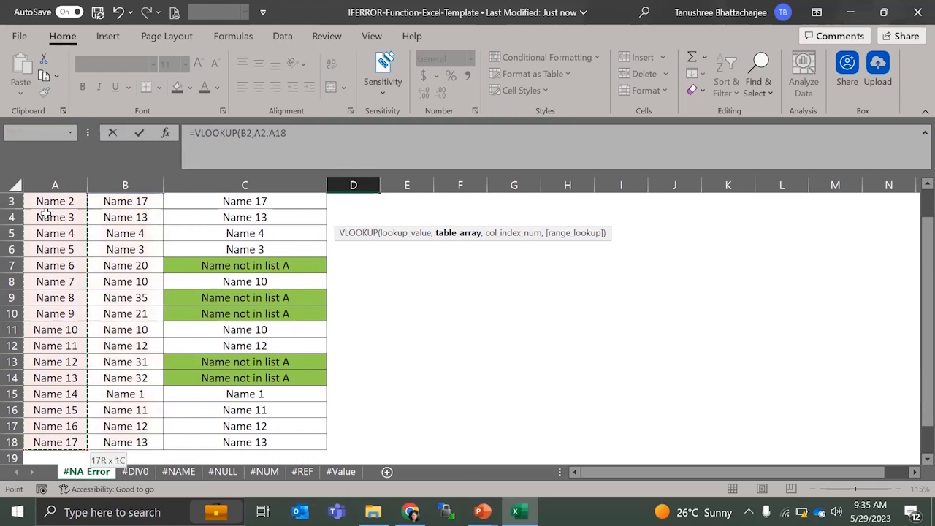
scroll(109, 197, "up", 1)
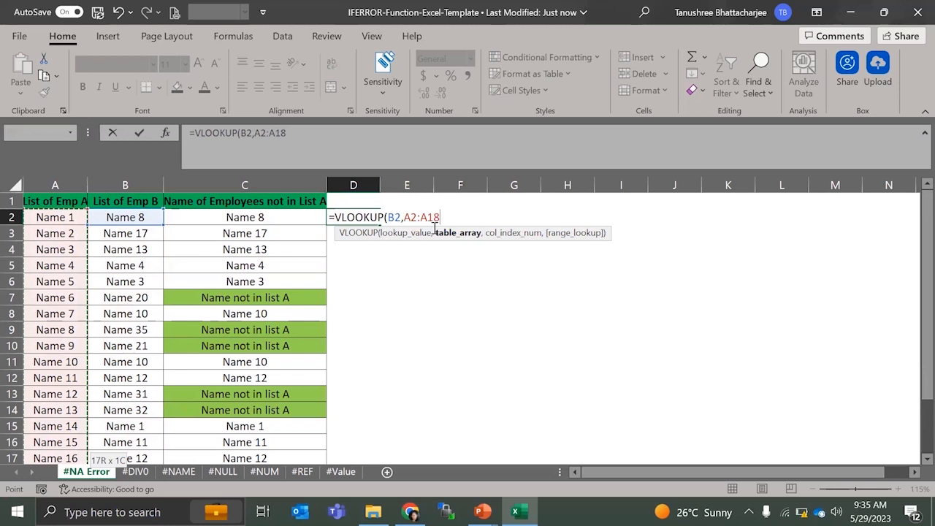
scroll(414, 212, "down", 2)
scroll(402, 233, "up", 2)
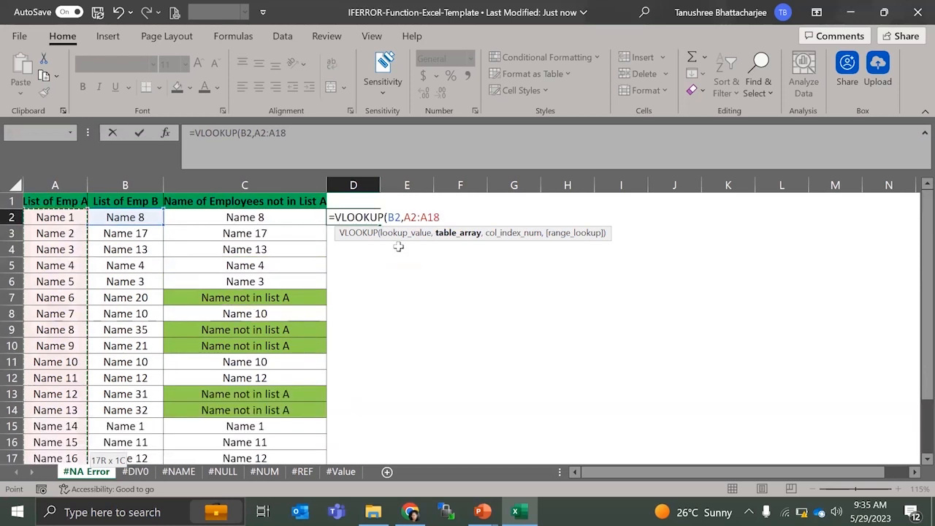
Complete the D2 VLOOKUP with column index 1 and FALSE for an exact match.
type(",1,")
key("Down")
key("Tab")
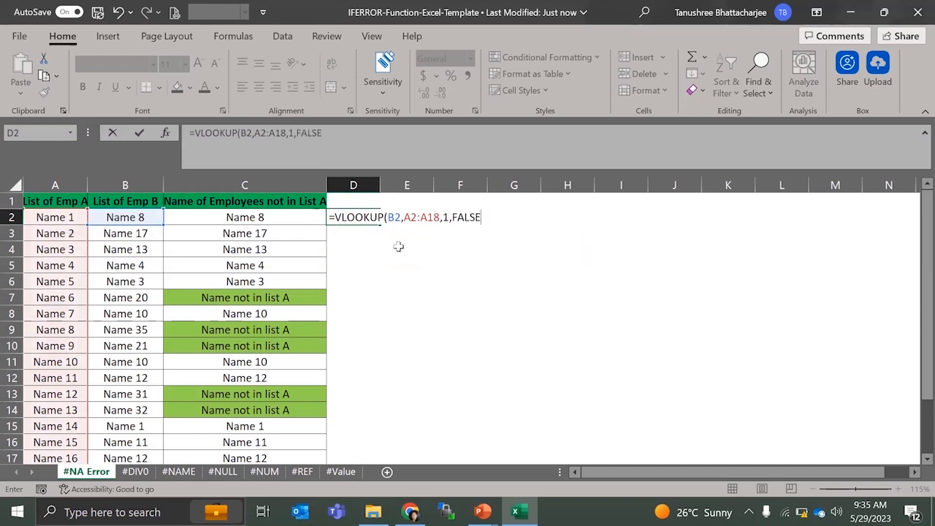
key("Return")
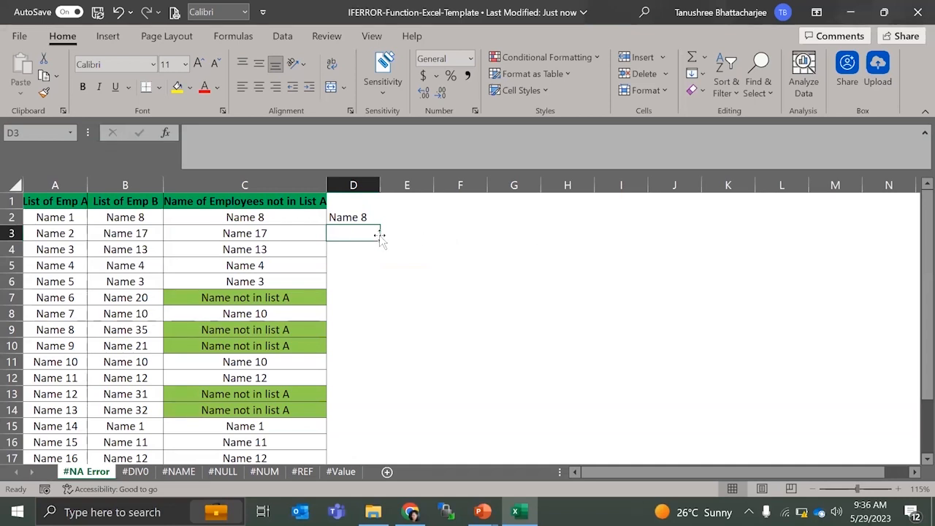
Make the table range in the D2 formula absolute as $A$2:$A$18.
left_click(331, 216)
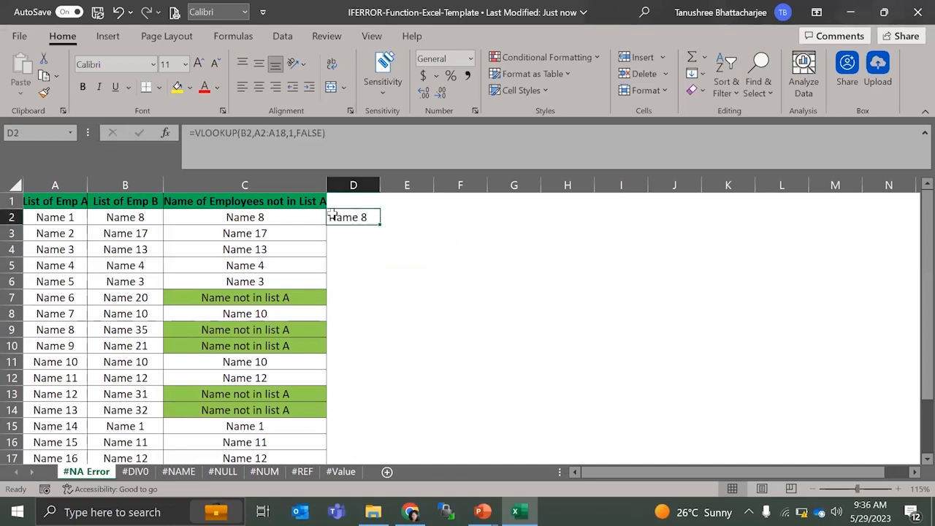
left_click(263, 132)
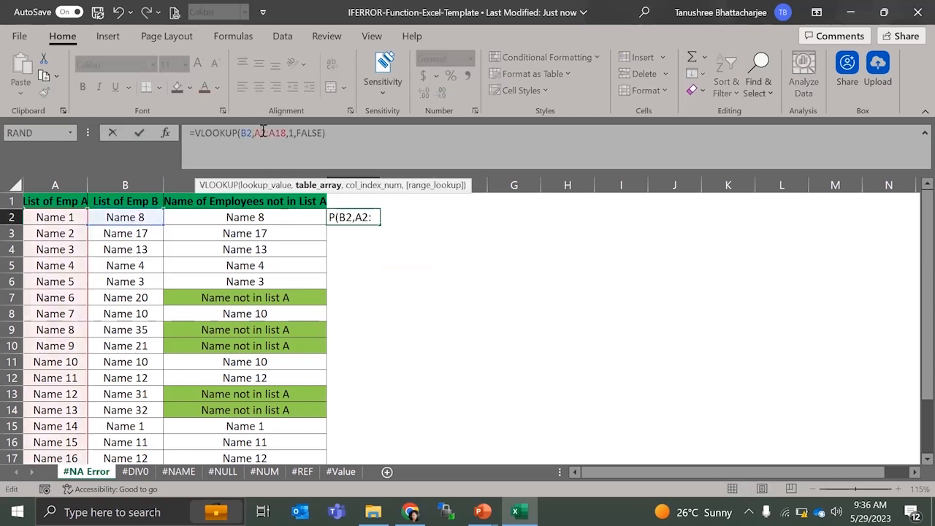
key("F4")
double_click(291, 132)
key("F4")
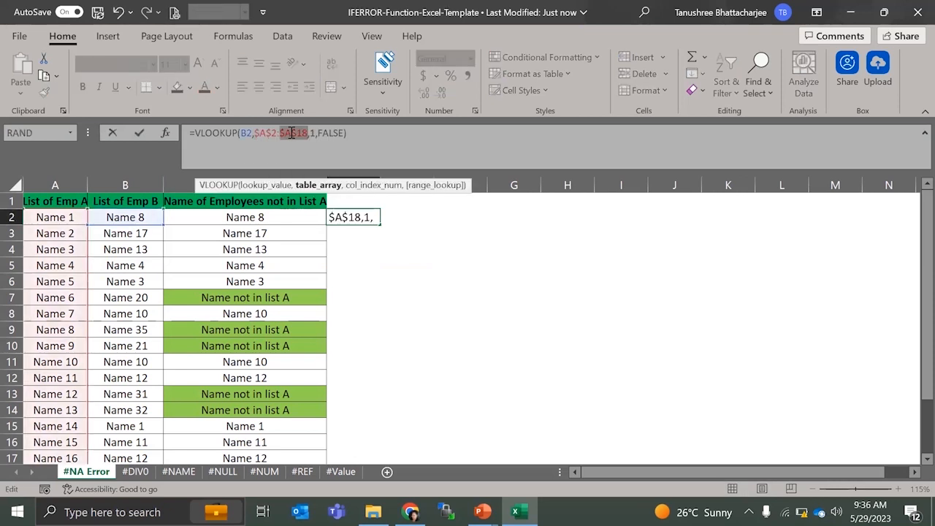
key("Return")
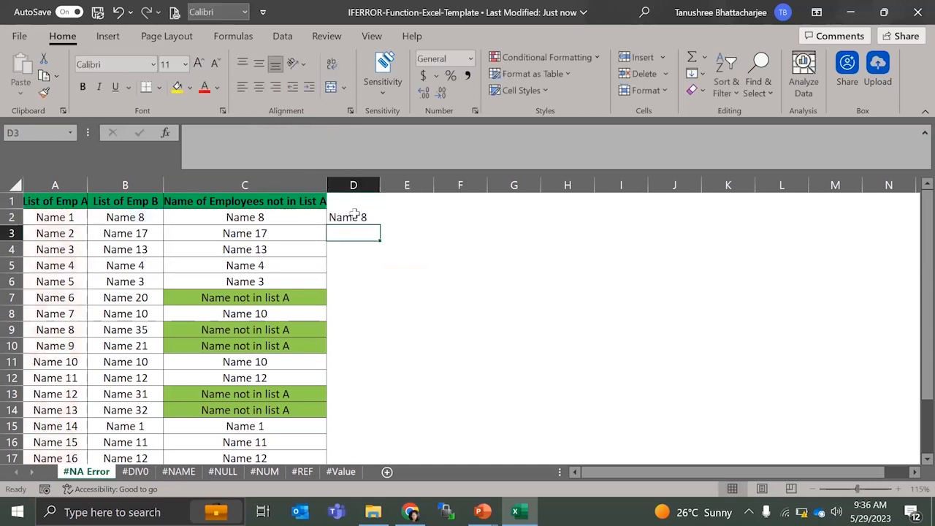
Fill the D2 lookup formula down to D18 and check the row 7 result against Name 20 in List of Emp B.
left_click(371, 218)
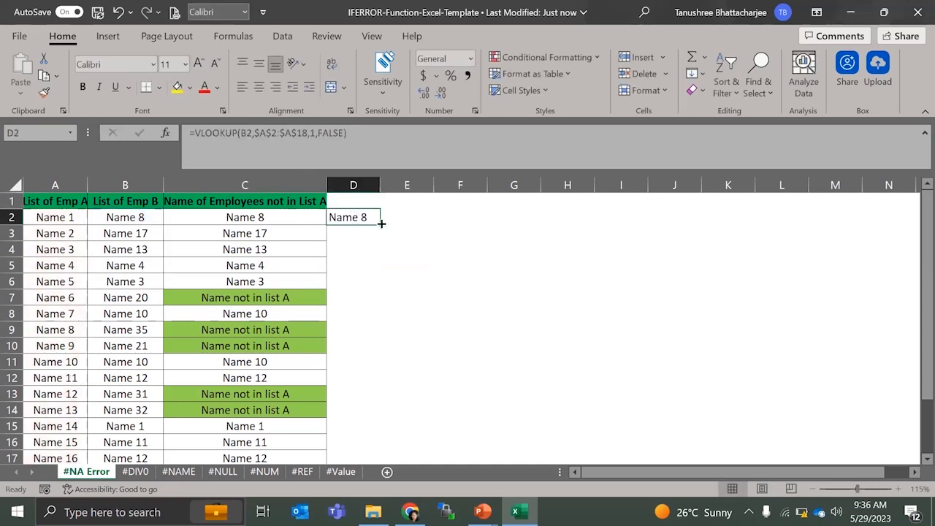
double_click(381, 224)
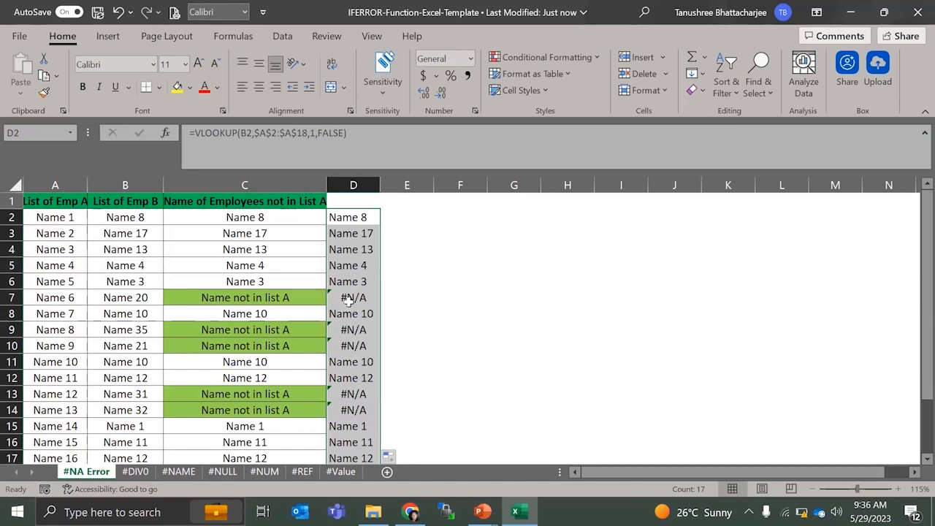
left_click(142, 297)
scroll(73, 410, "down", 2)
scroll(78, 410, "up", 2)
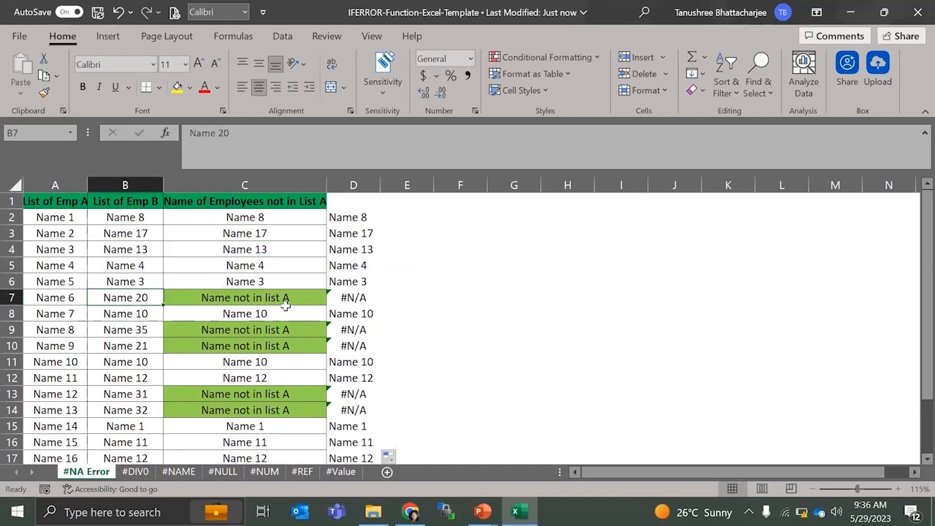
left_click(344, 292)
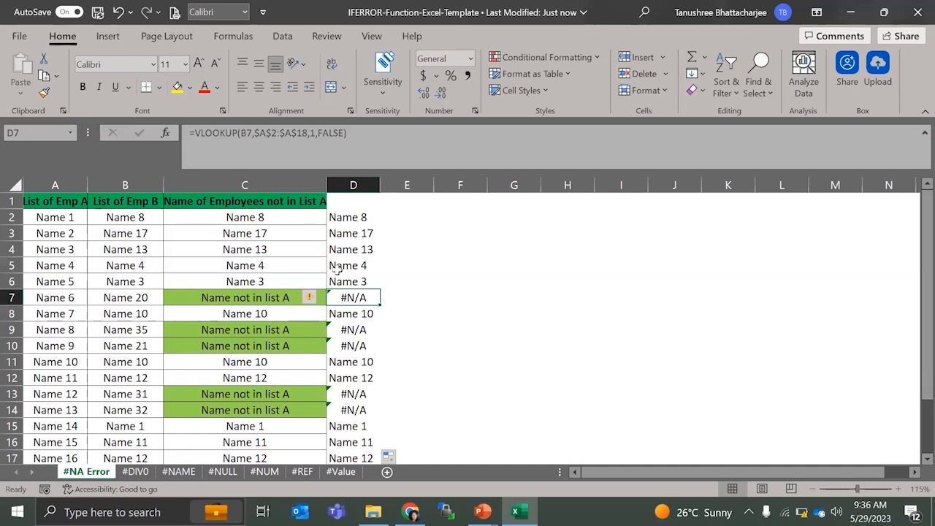
Wrap the D2 VLOOKUP in IFERROR with "Name not available" as the value if error.
left_click(338, 217)
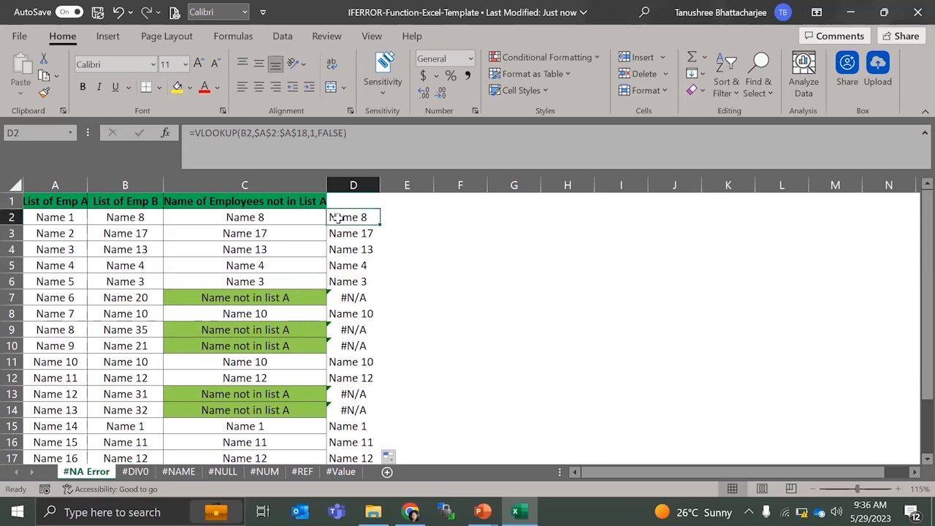
left_click(194, 132)
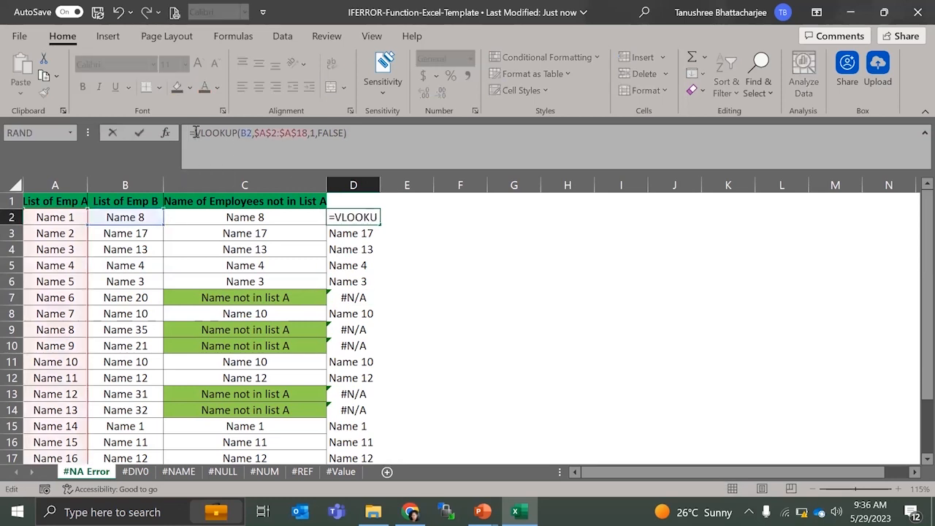
type("if")
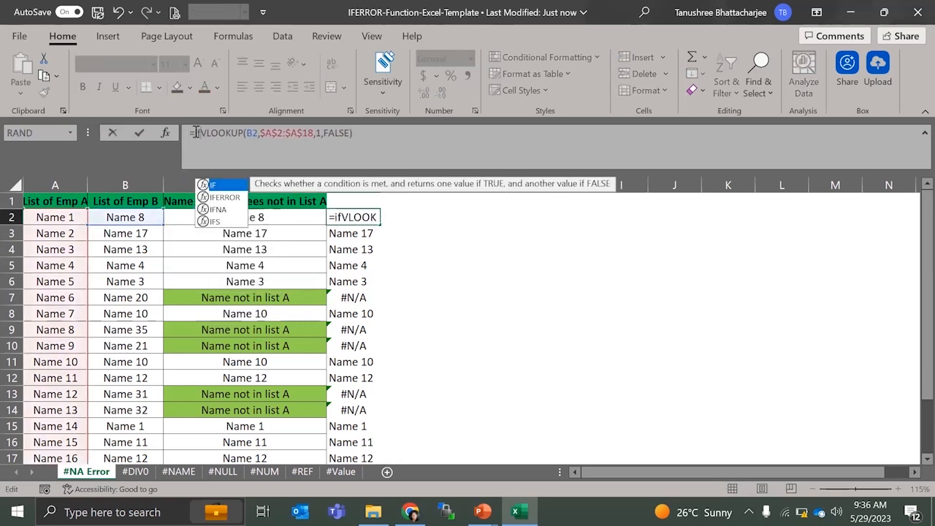
key("Down")
key("Tab")
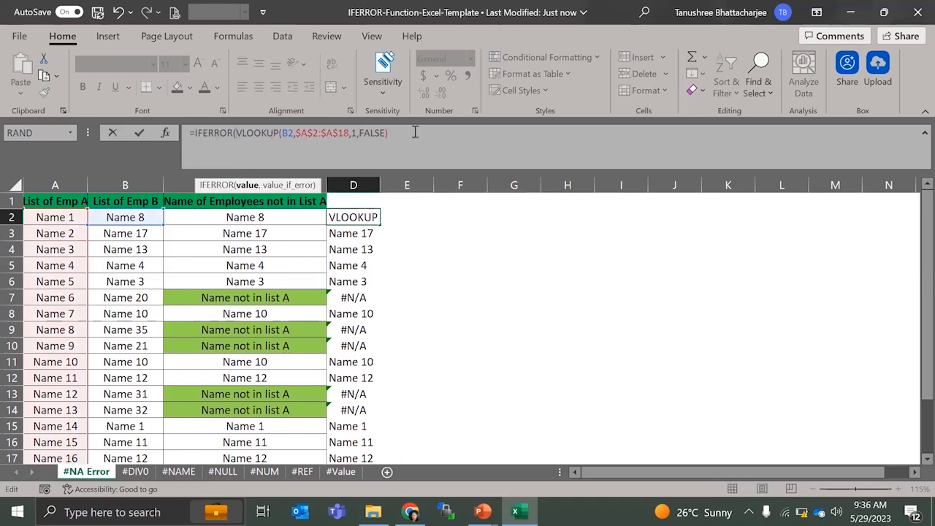
left_click(440, 133)
type(",")
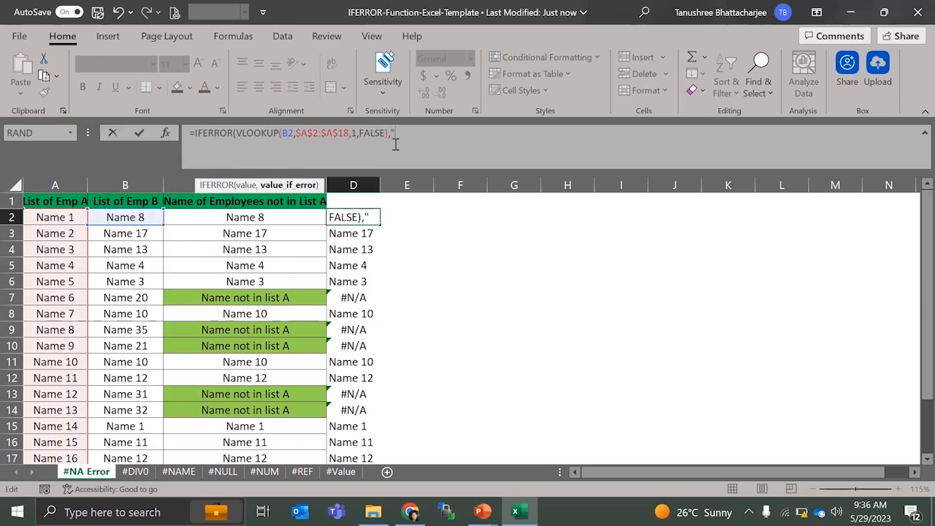
type("\"Name not available\")")
key("Return")
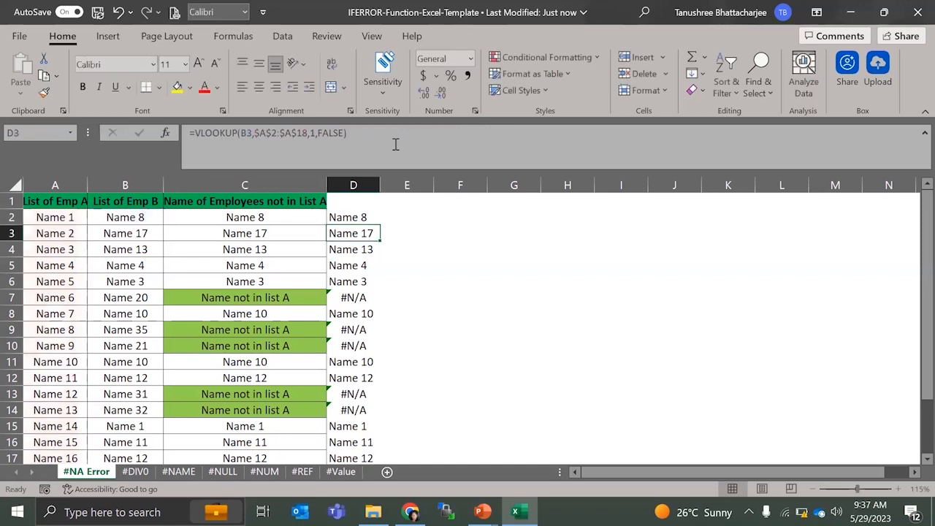
Fill the IFERROR formula from D2 down to D18 and inspect the formula in D7.
left_click(356, 218)
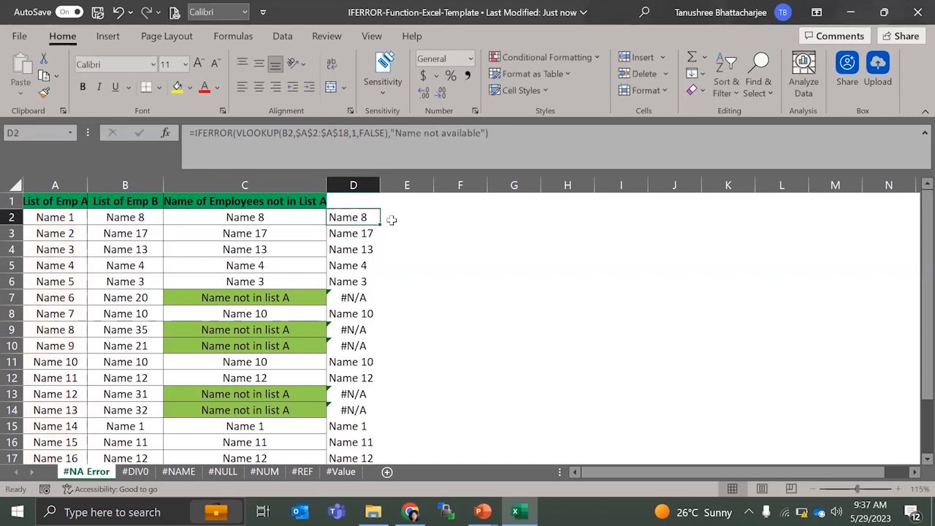
double_click(380, 225)
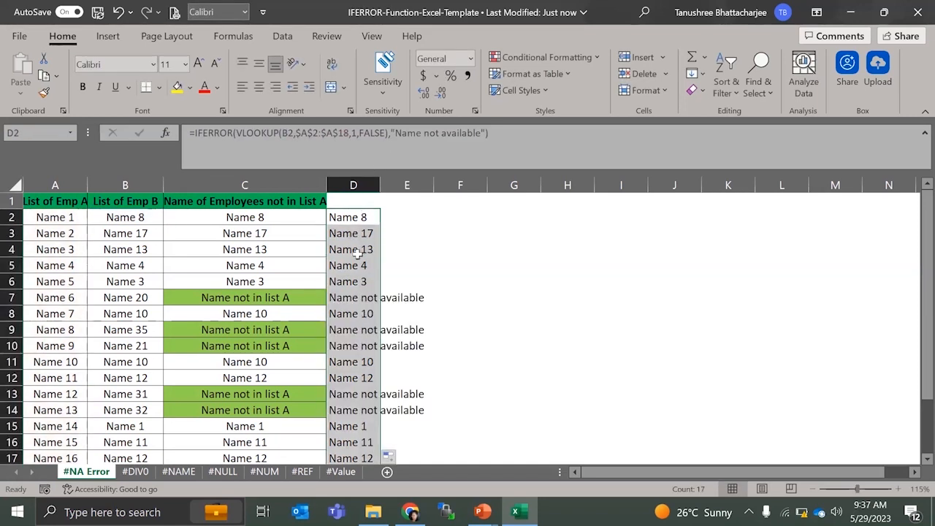
left_click(359, 298)
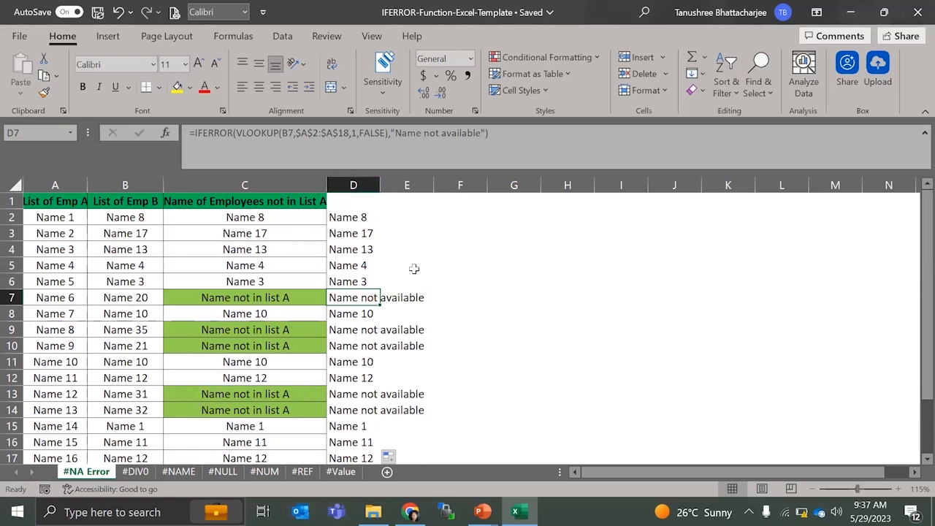
Go to the #DIV0 sheet and examine the amount and divisor in A4:B4.
left_click(135, 472)
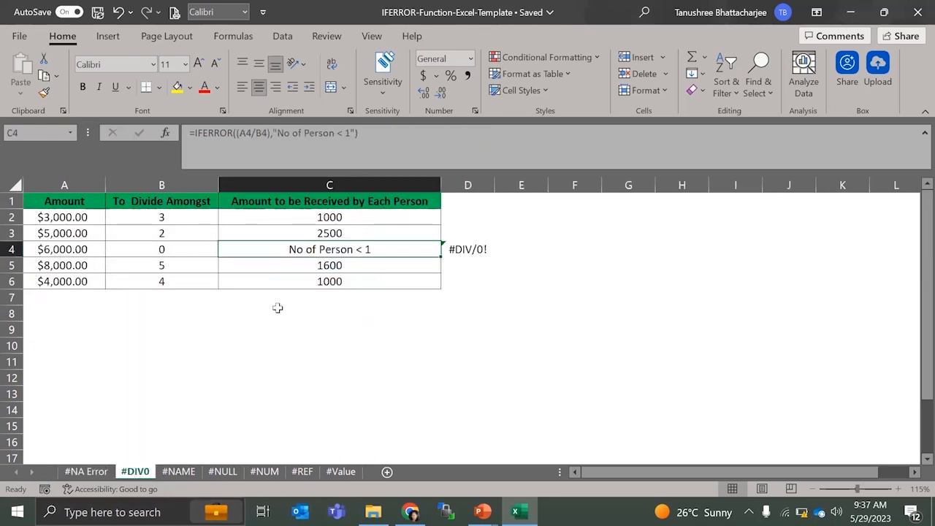
left_click(225, 373)
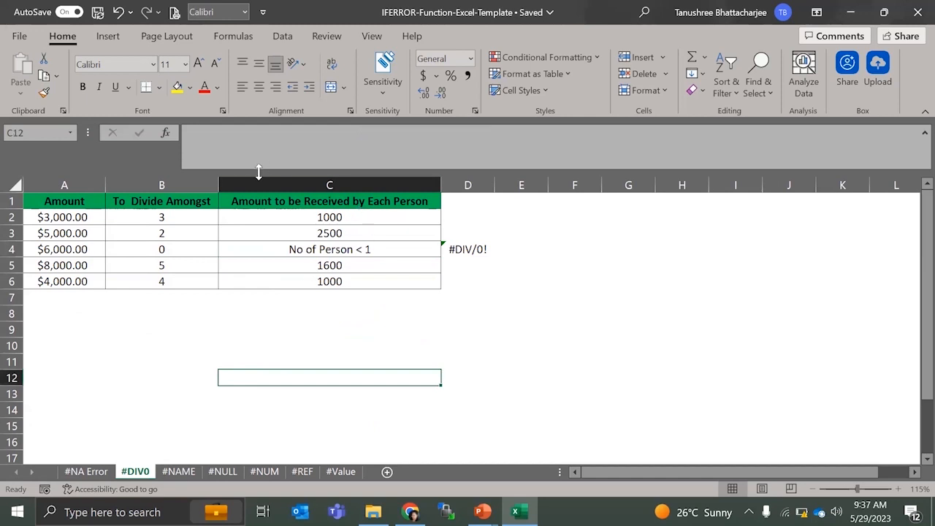
left_click_drag(58, 251, 152, 248)
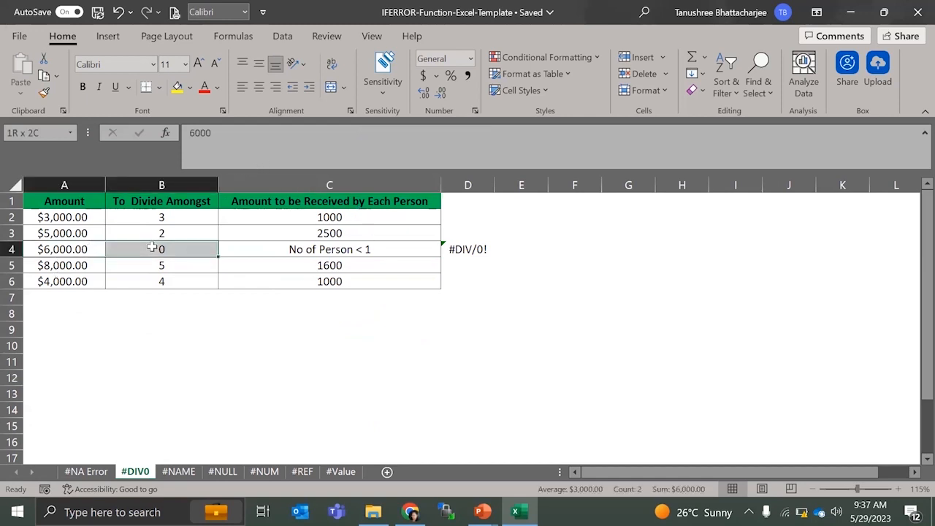
Examine the IFERROR formula in C4, covering its A4/B4 value argument and the "No of Person < 1" error text.
left_click(250, 249)
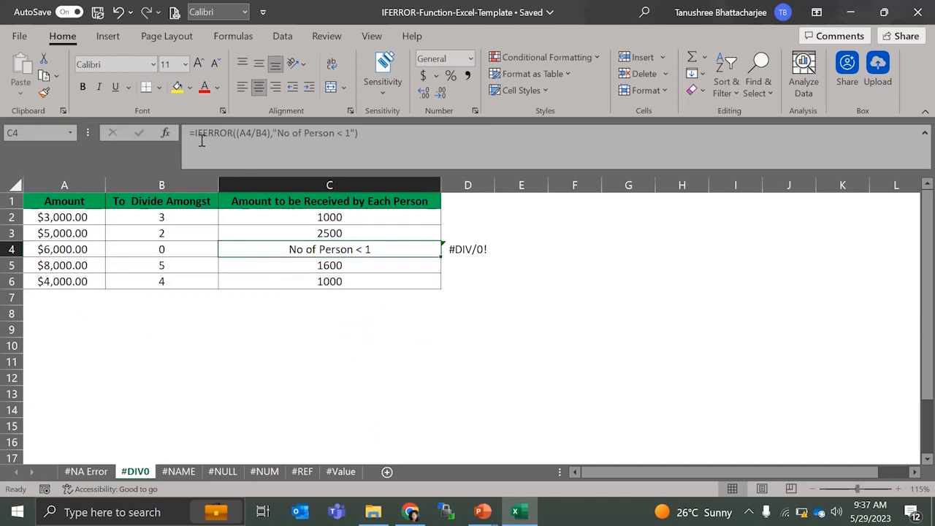
left_click_drag(195, 133, 270, 138)
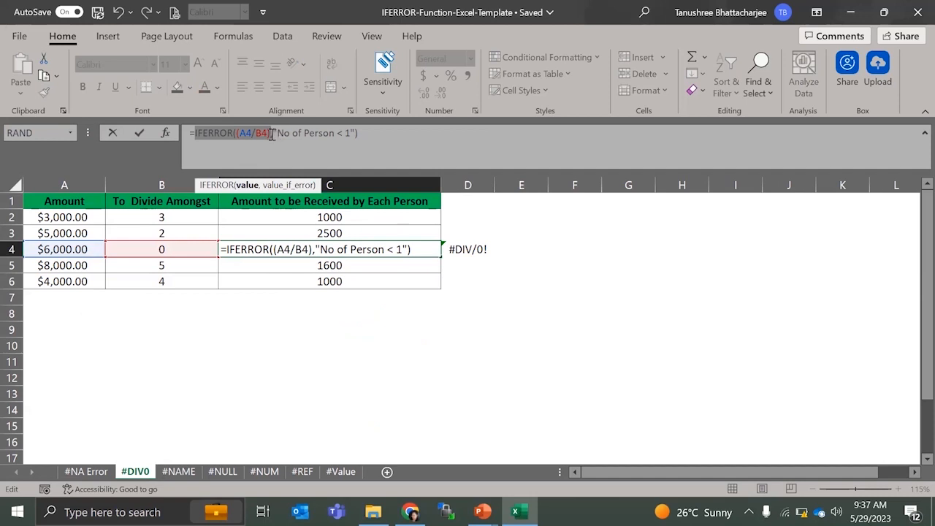
left_click(271, 134)
left_click_drag(271, 135, 354, 165)
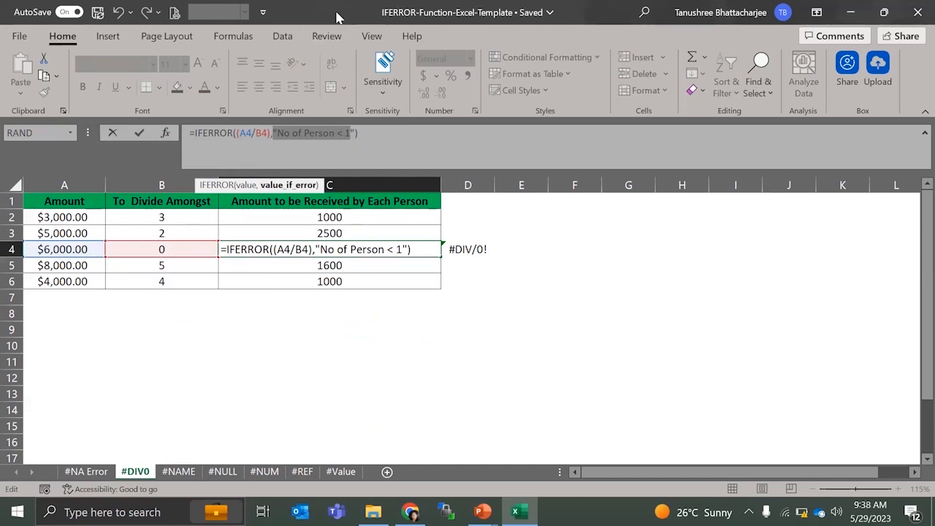
key("Return")
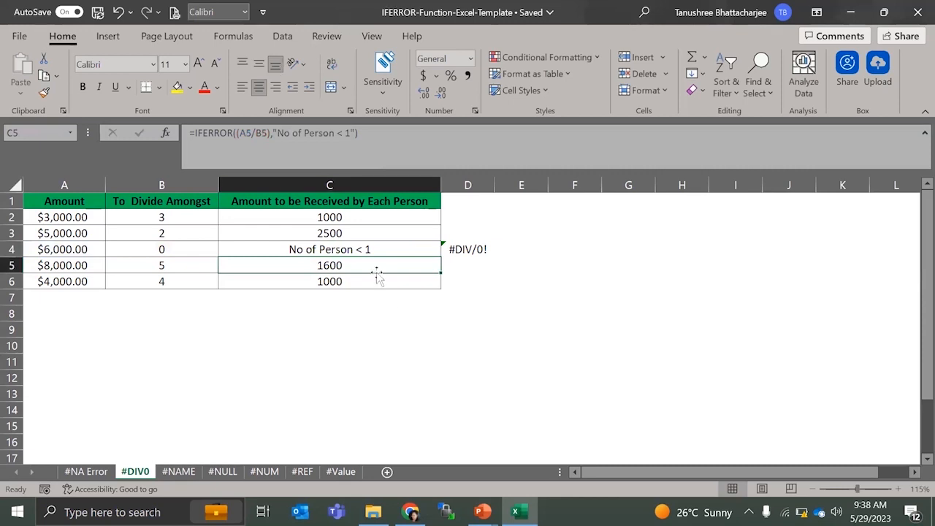
left_click(338, 250)
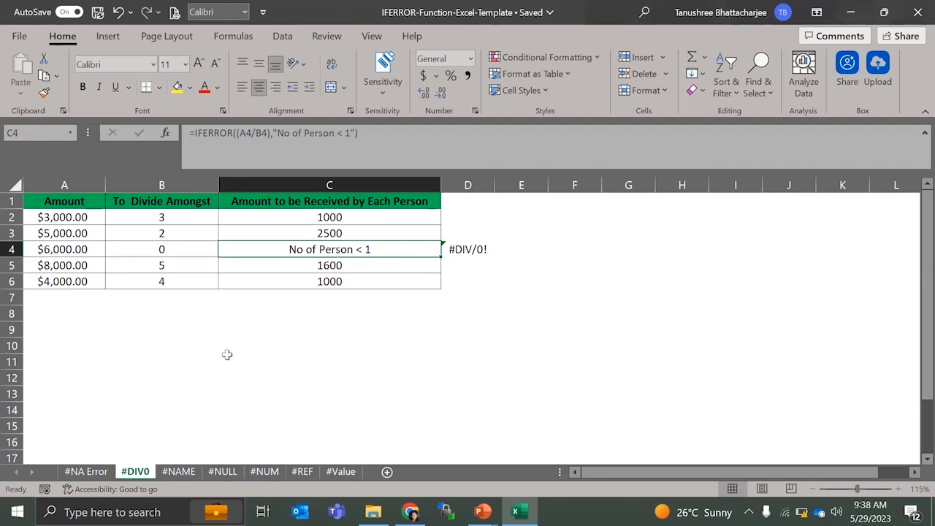
left_click(180, 471)
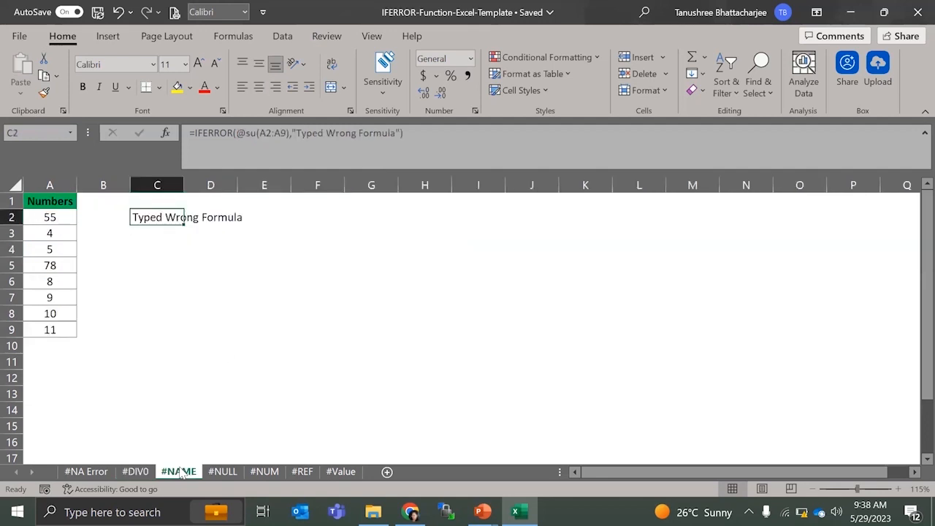
left_click(255, 329)
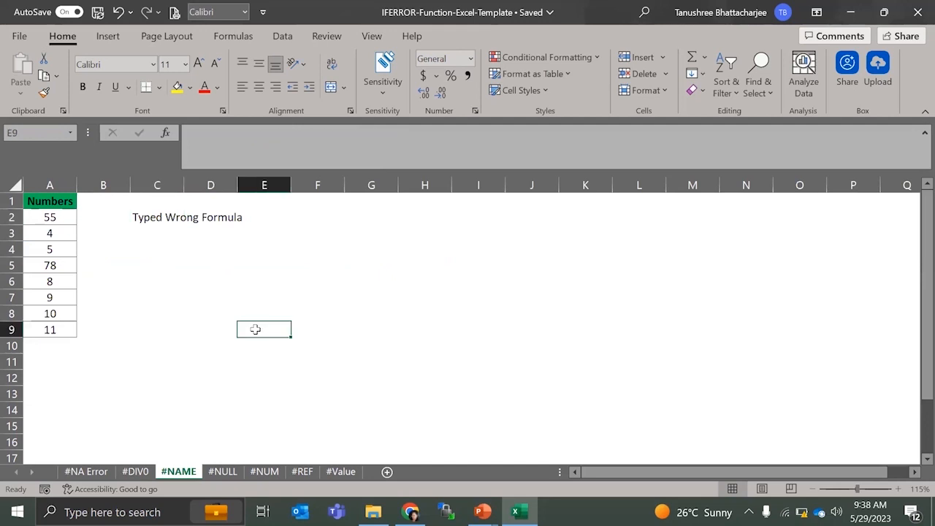
left_click(140, 218)
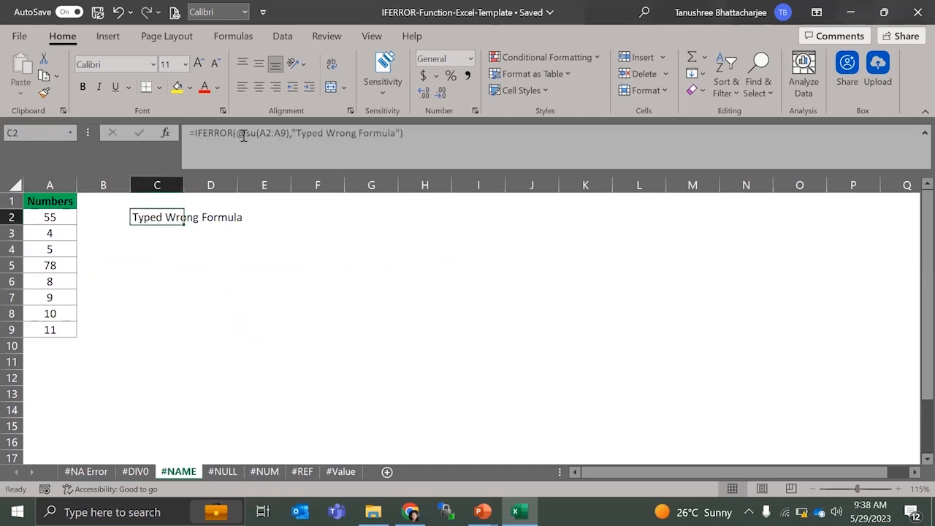
left_click_drag(58, 212, 50, 330)
left_click(165, 213)
left_click(256, 134)
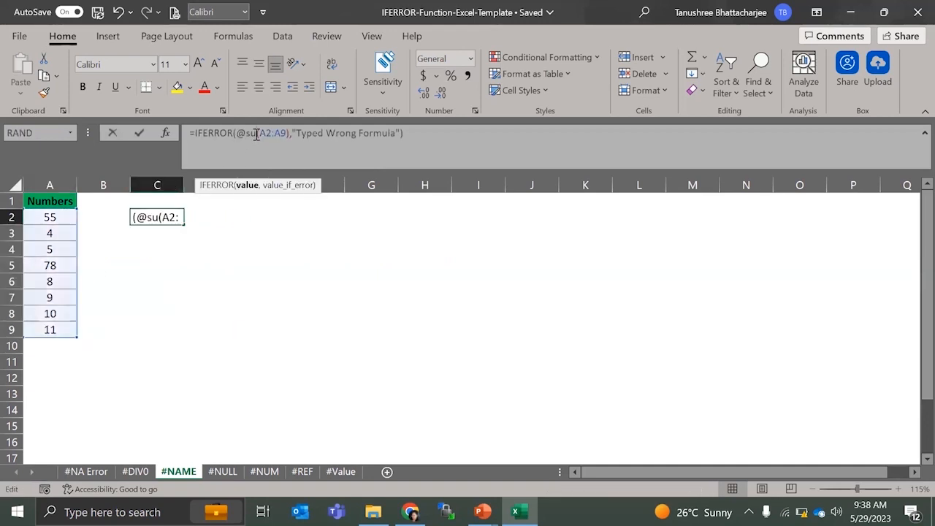
left_click_drag(237, 133, 289, 135)
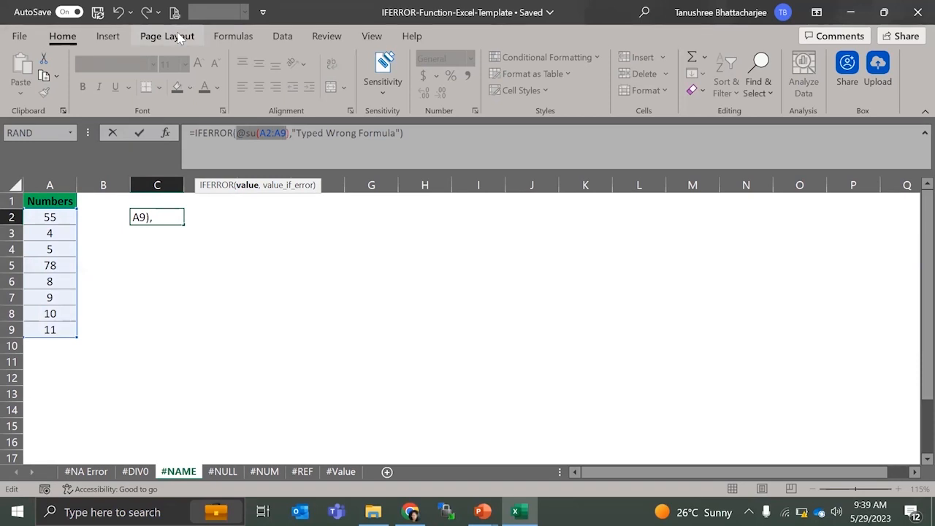
left_click(220, 471)
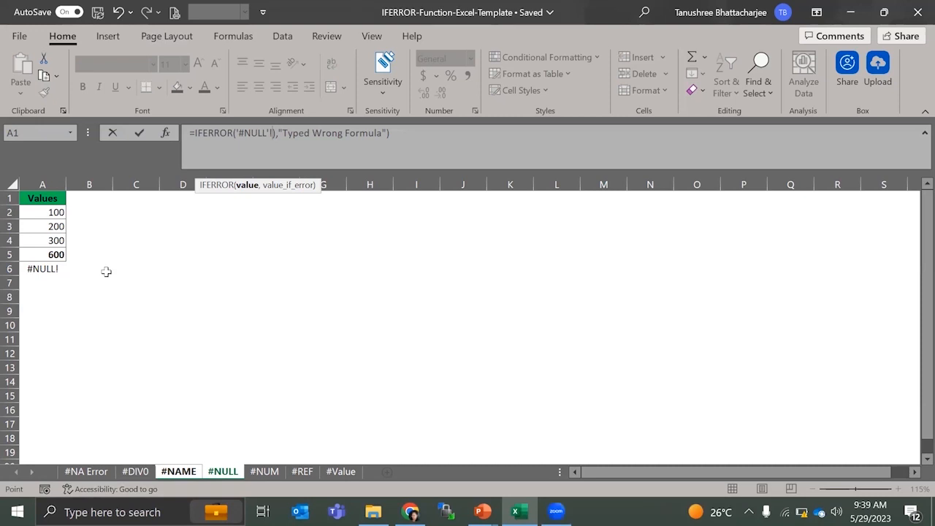
key("Escape")
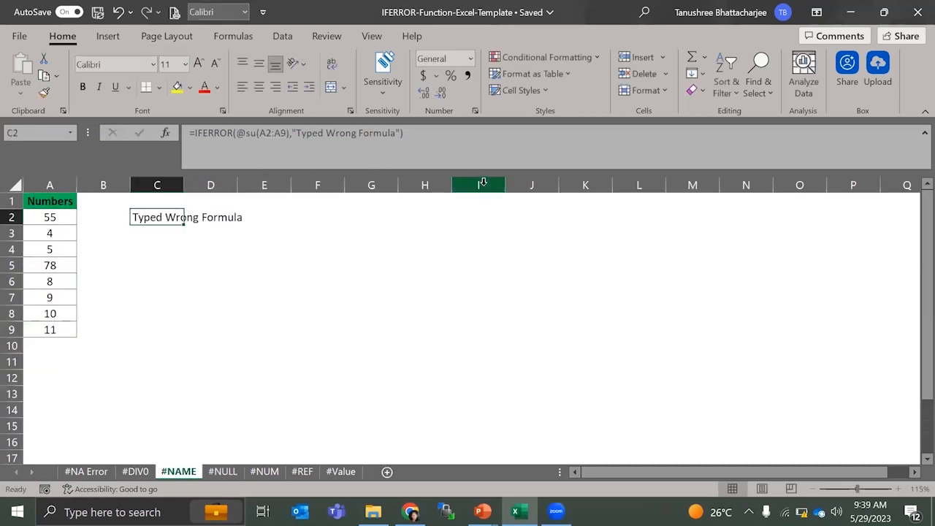
key("alt+Tab")
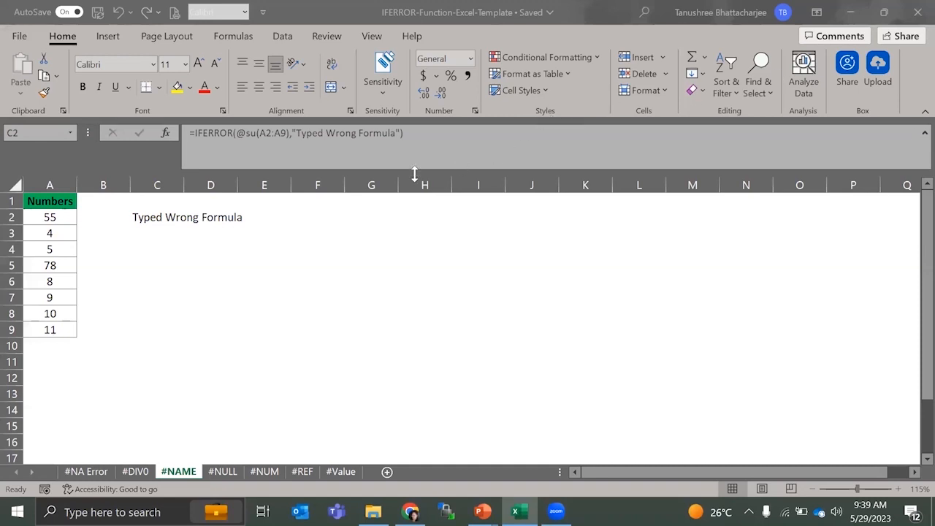
Inspect the "Typed Wrong Formula" value-if-error argument in the C2 formula.
left_click(130, 217)
left_click_drag(236, 136, 401, 136)
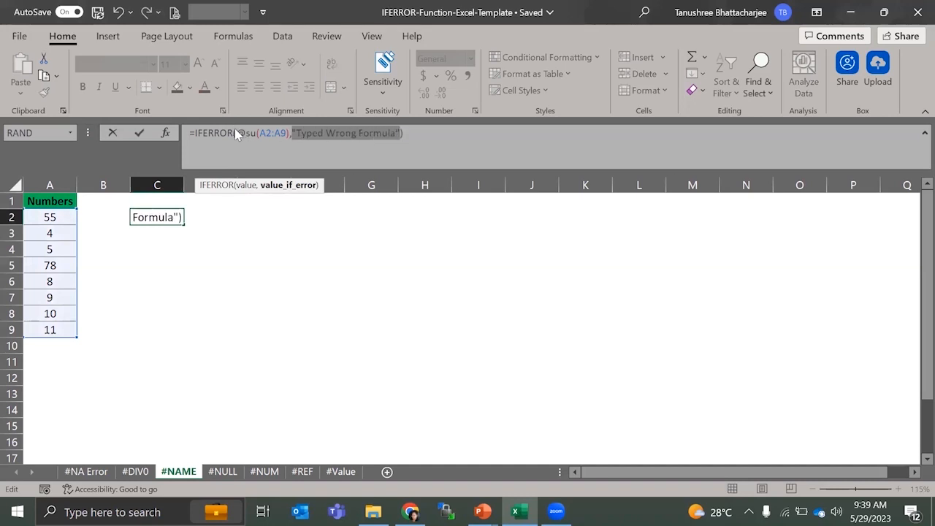
key("Return")
Go to the #NULL sheet and compare the IFERROR formula in A5 with the plain A2+A3 A4 formula in A6.
left_click(227, 471)
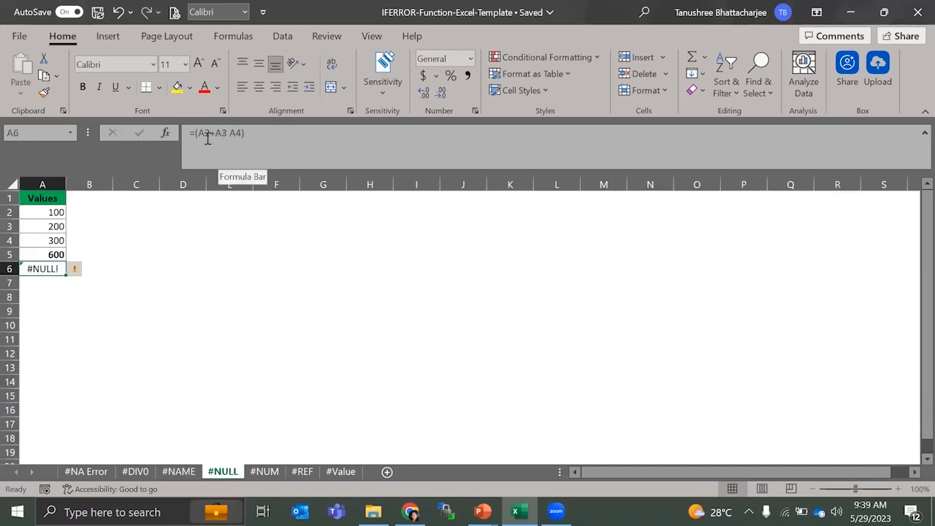
left_click(56, 254)
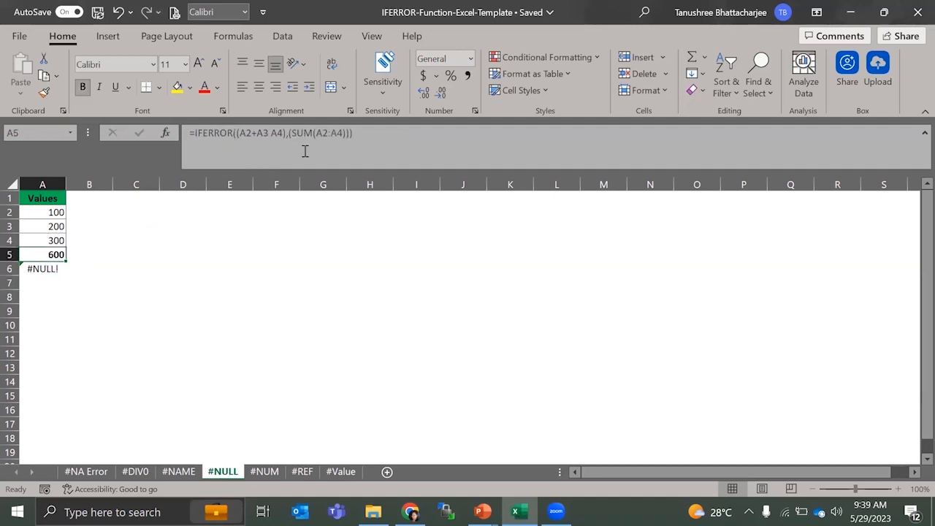
left_click(271, 132)
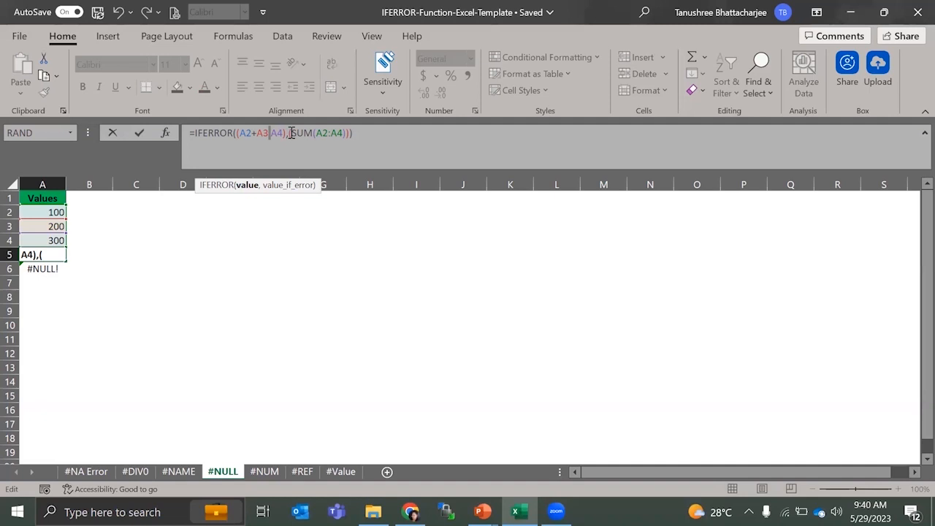
key("ctrl+Return")
key("Down")
left_click_drag(307, 132, 190, 132)
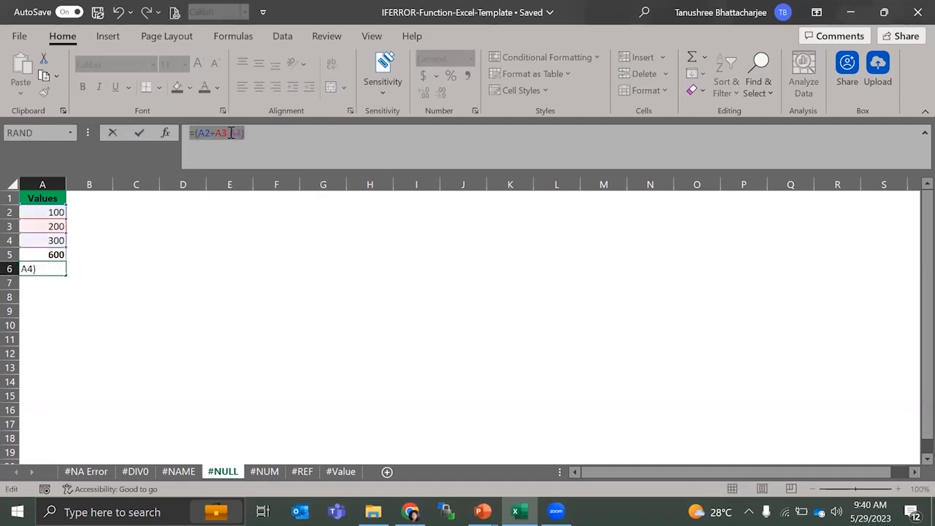
left_click(230, 133)
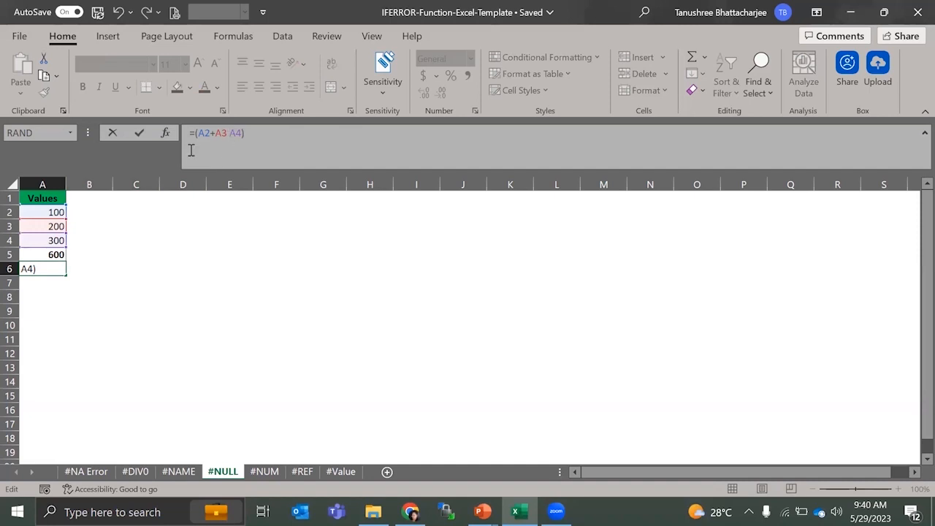
key("Escape")
Review the A5 IFERROR formula again, focusing on SUM(A2:A4) as its value if error.
left_click(50, 252)
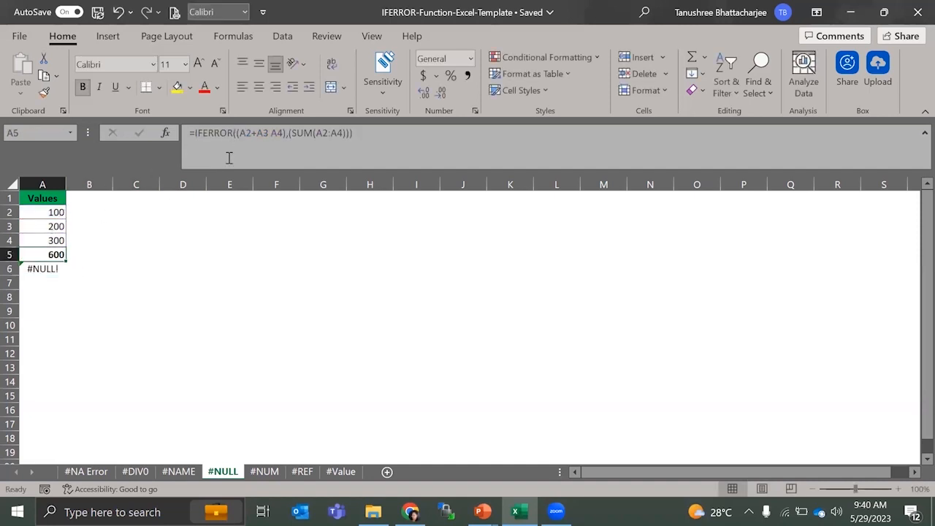
double_click(278, 134)
left_click_drag(262, 139, 342, 133)
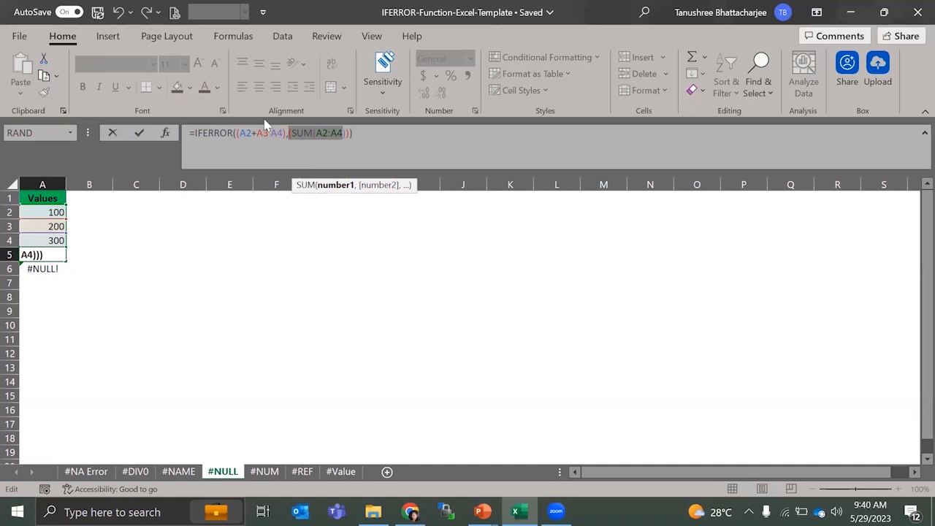
left_click_drag(187, 134, 308, 138)
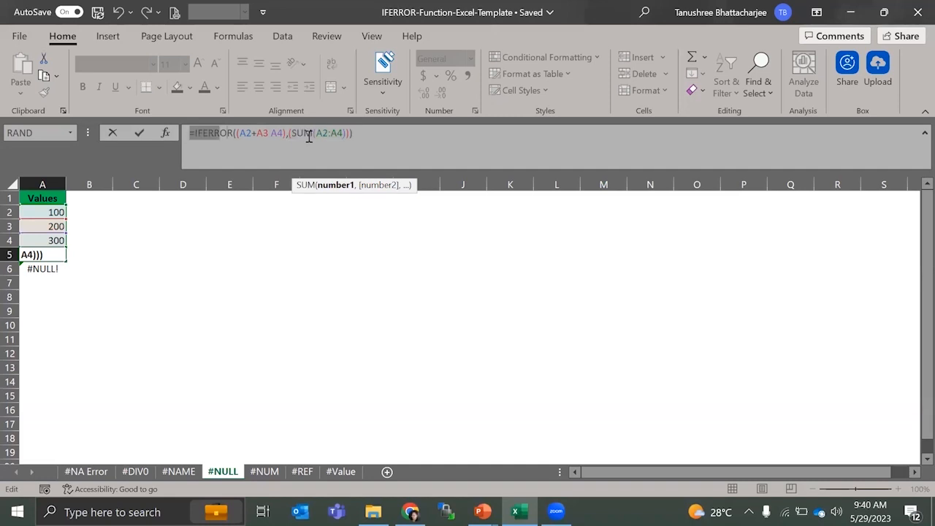
key("Return")
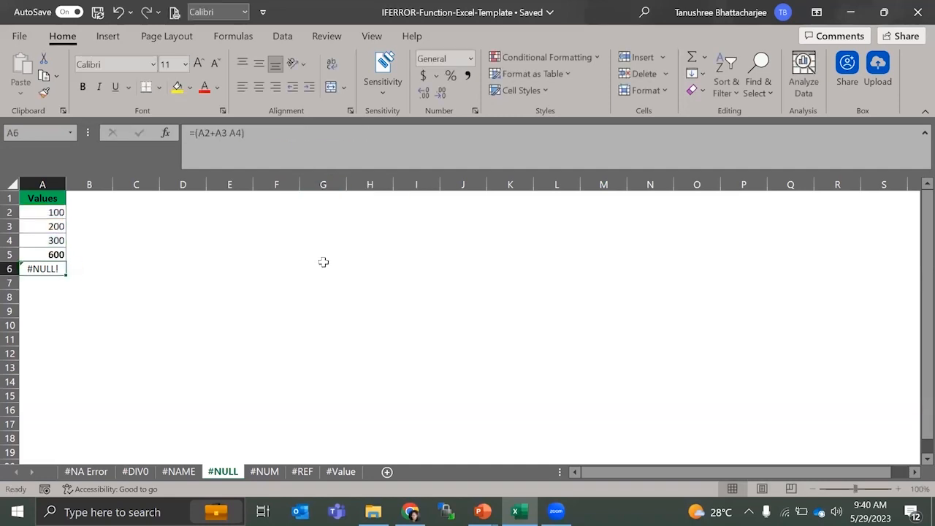
Go to the #NUM sheet and compare the plain SQRT formula in C6 with the IFERROR version in B6.
left_click(264, 471)
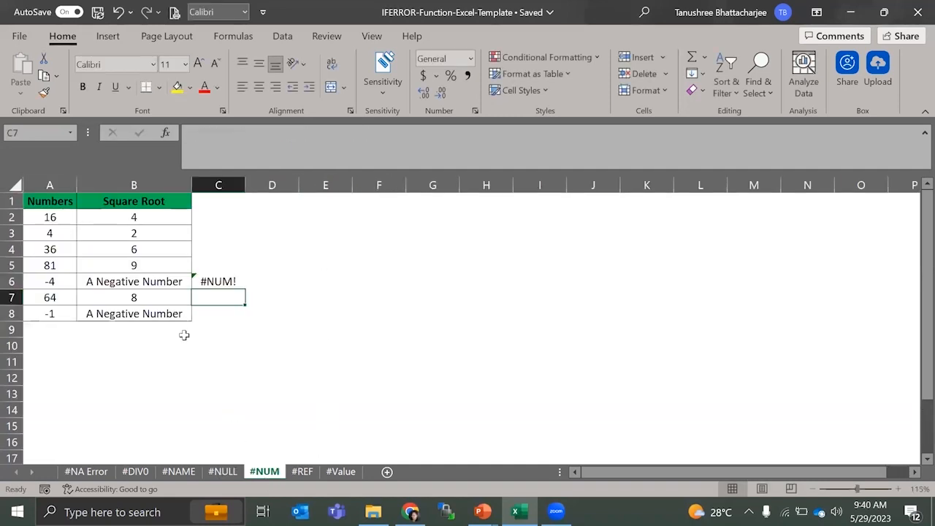
left_click(161, 277)
left_click(217, 285)
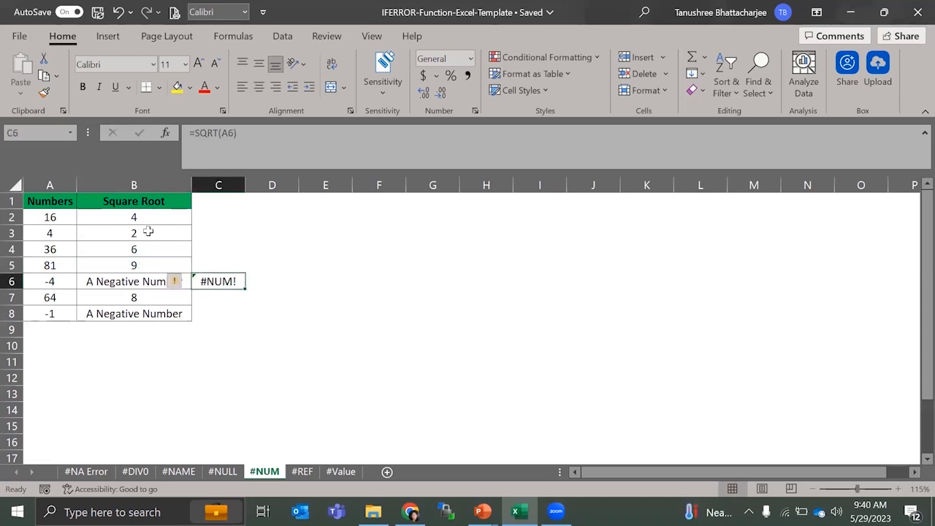
left_click(121, 283)
left_click_drag(237, 135, 279, 135)
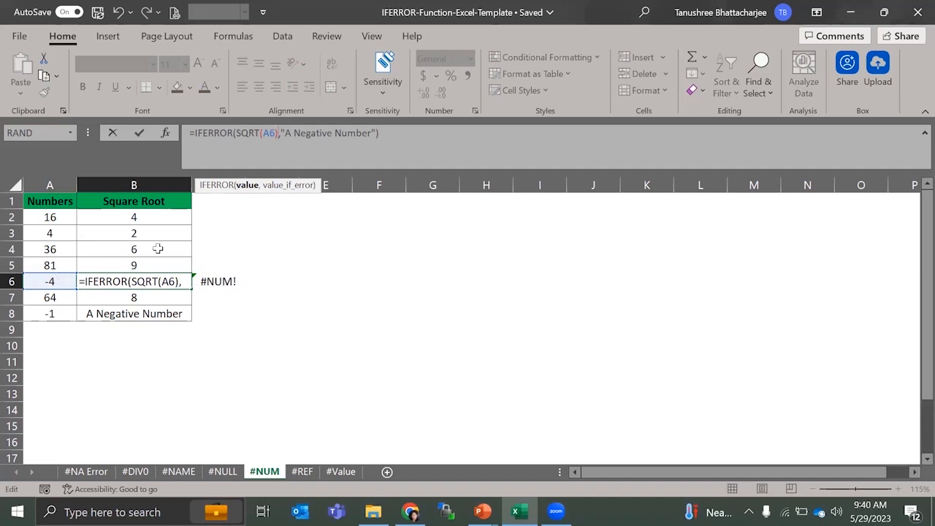
left_click(248, 298)
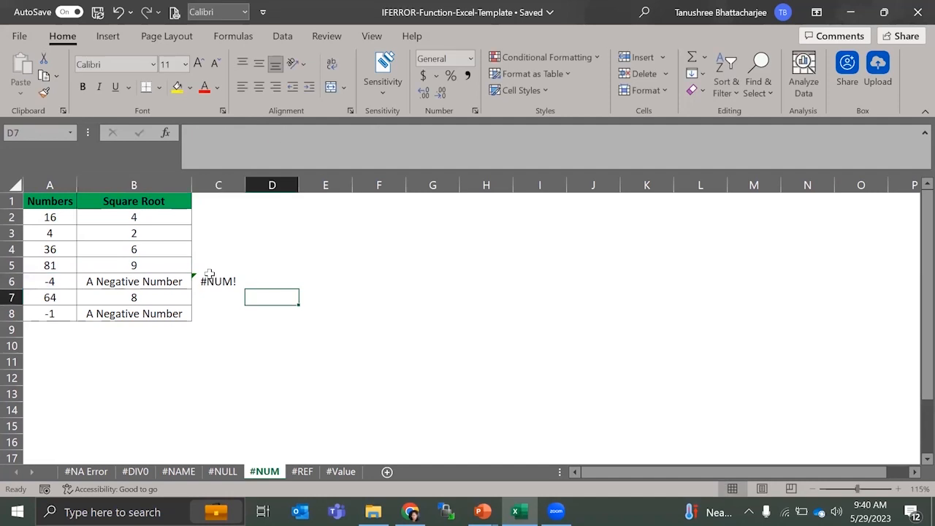
Inspect the IFERROR formulas in B6 and B8, highlighting B8's SQRT(A8) and "A Negative Number" arguments.
left_click(183, 278)
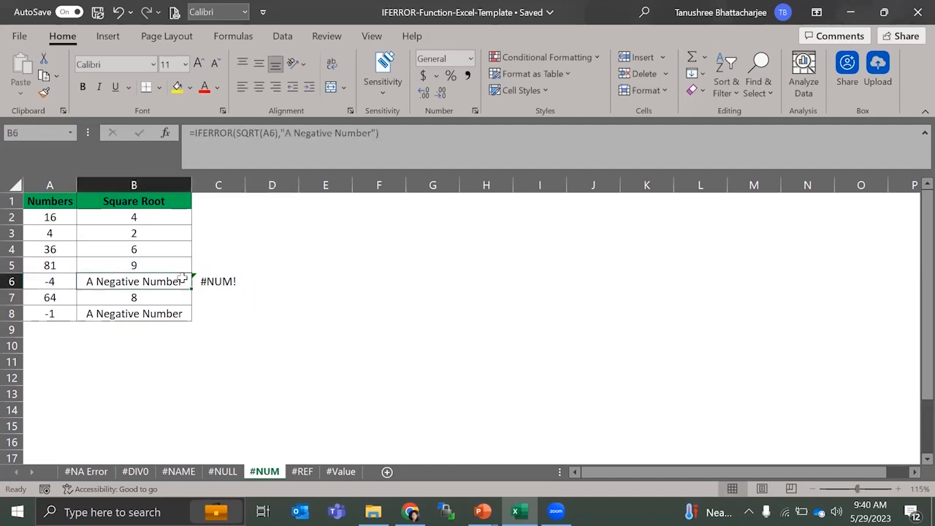
left_click(155, 315)
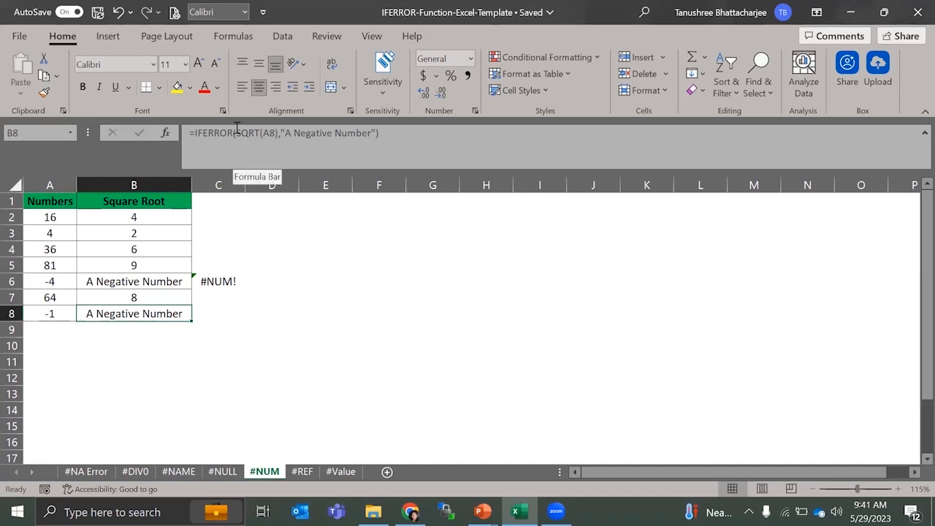
left_click(236, 133)
left_click_drag(305, 128, 377, 141)
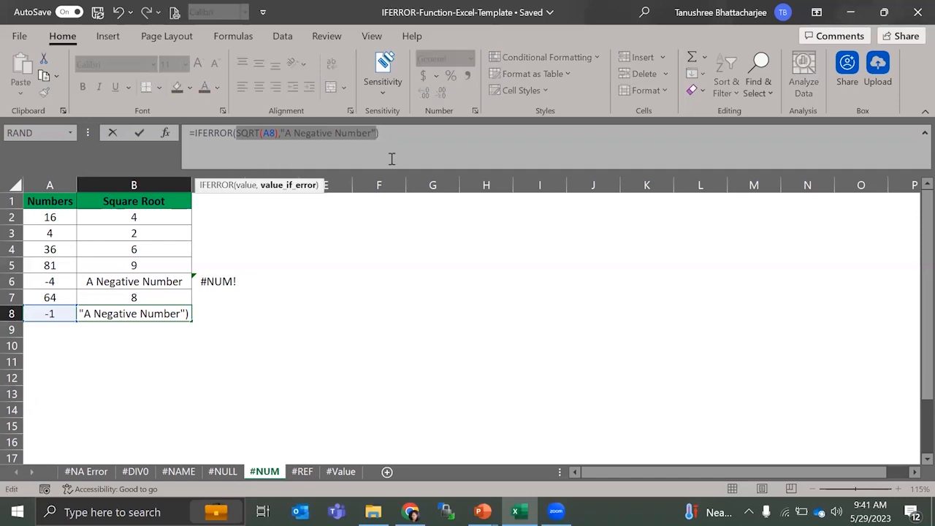
key("Return")
Go to the #REF sheet and examine the A2 value, the B4 reference error and the C2 IFERROR formula with "Reference Deleted".
left_click(306, 473)
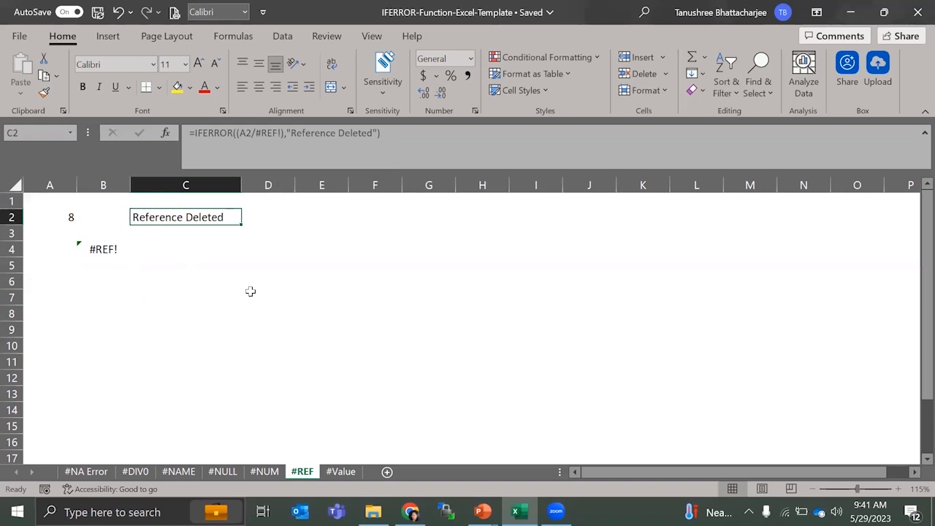
left_click(103, 248)
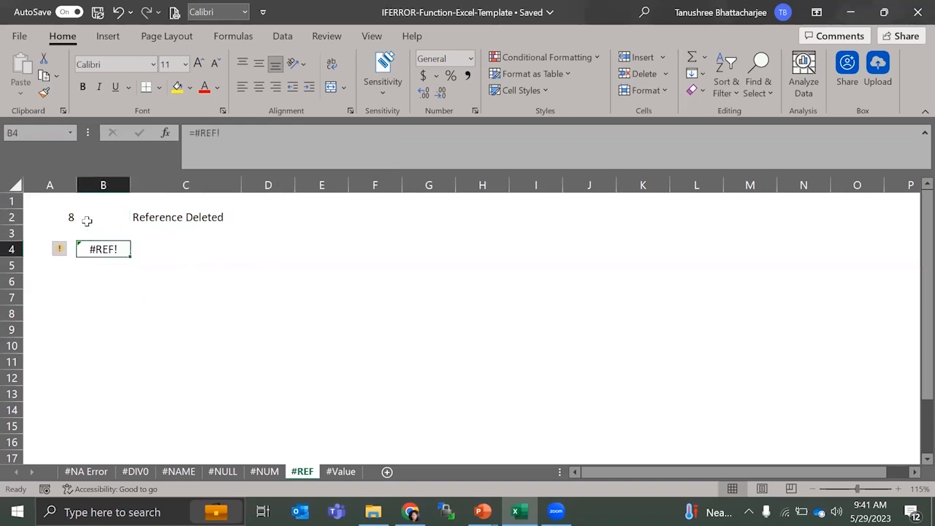
left_click(73, 217)
left_click(87, 249)
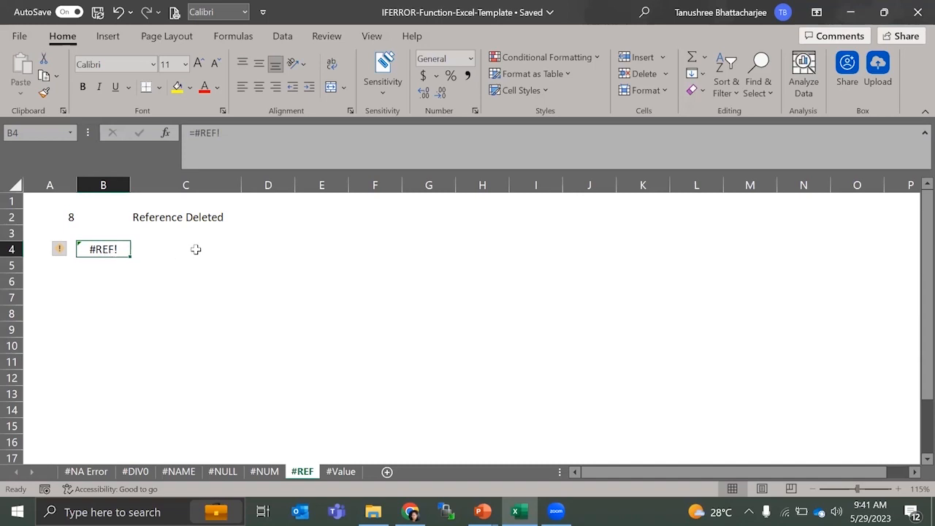
left_click(135, 217)
left_click_drag(196, 132, 401, 131)
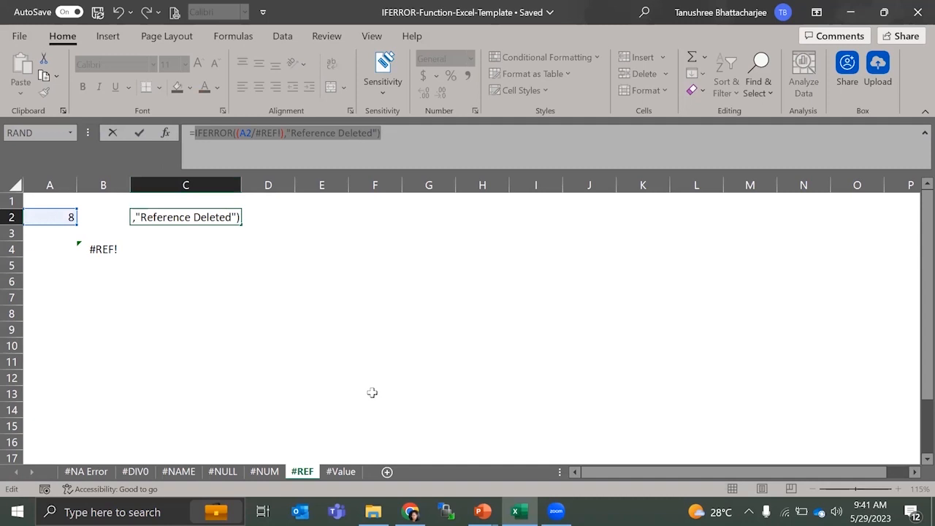
key("Return")
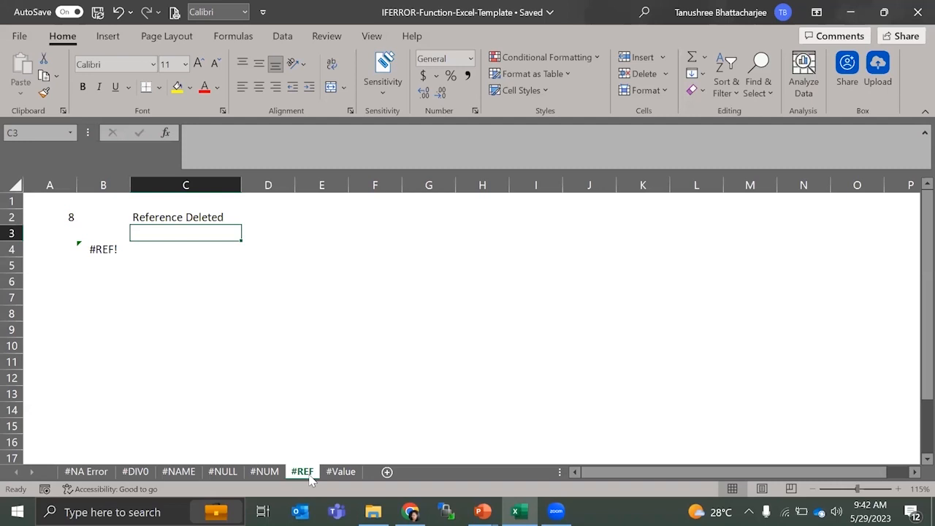
Go to the #Value sheet and examine the D4 value and the addition formula behind the error in F4.
left_click(339, 473)
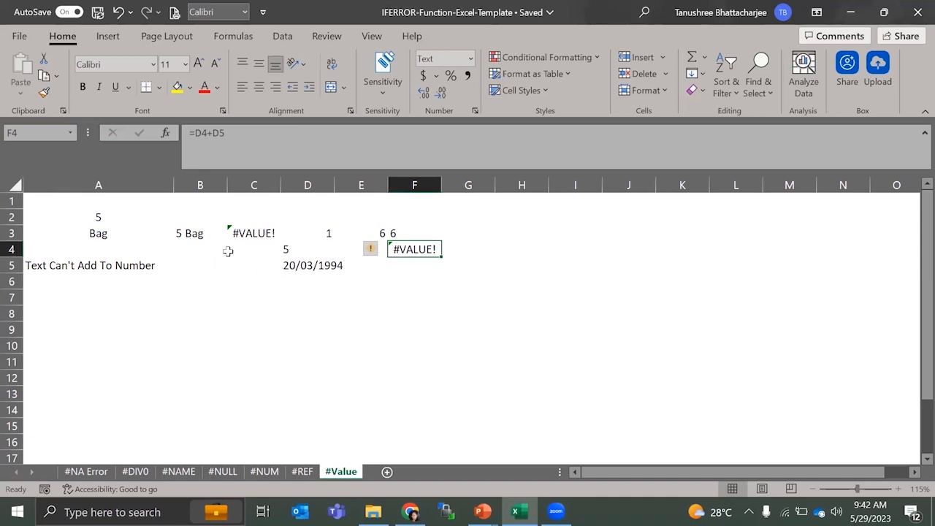
key("alt+Tab")
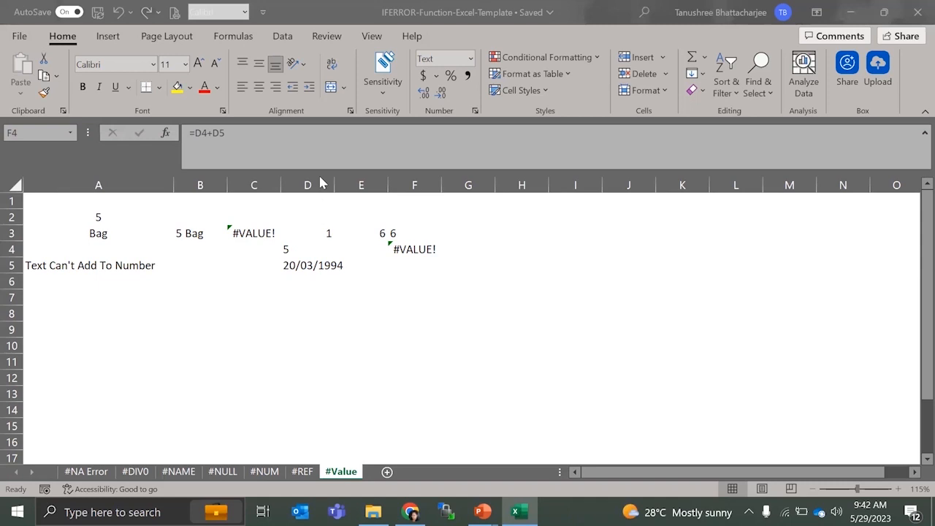
key("alt+Tab")
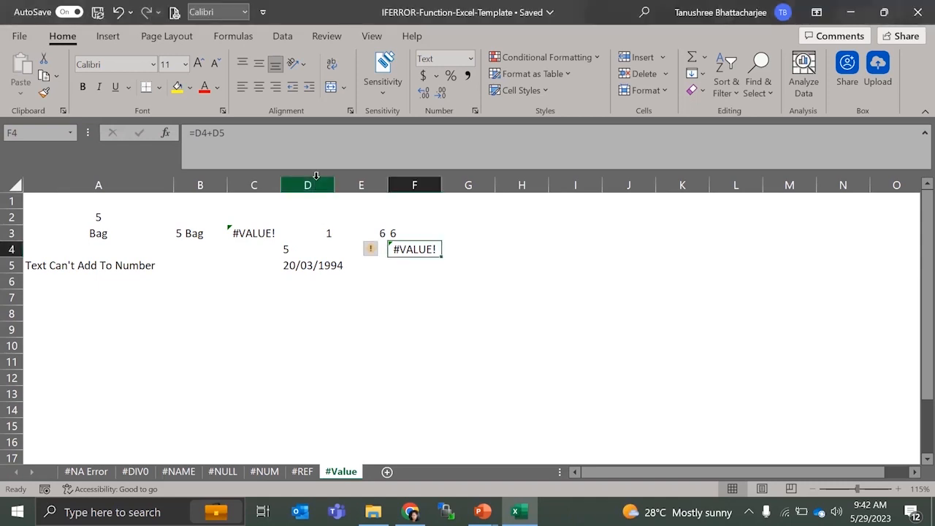
left_click(299, 246)
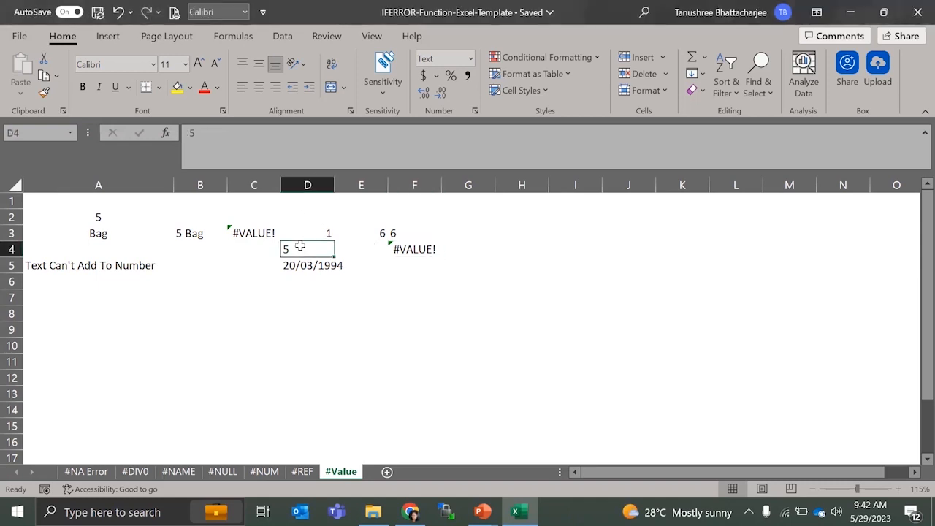
left_click(357, 245)
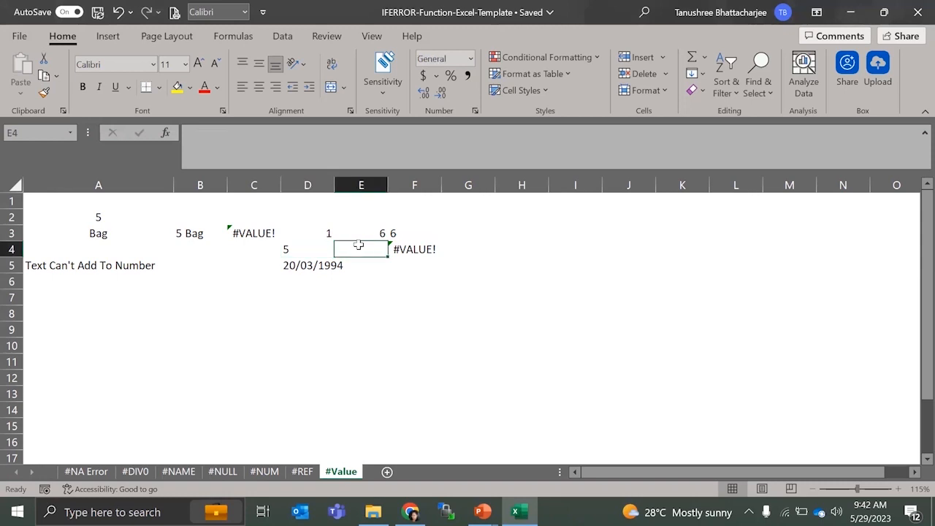
left_click(414, 248)
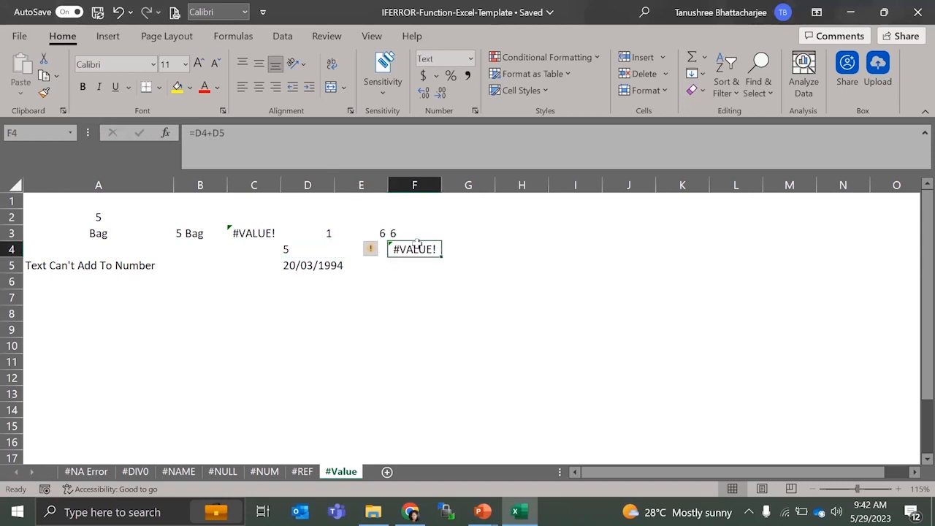
left_click(349, 248)
left_click(289, 250)
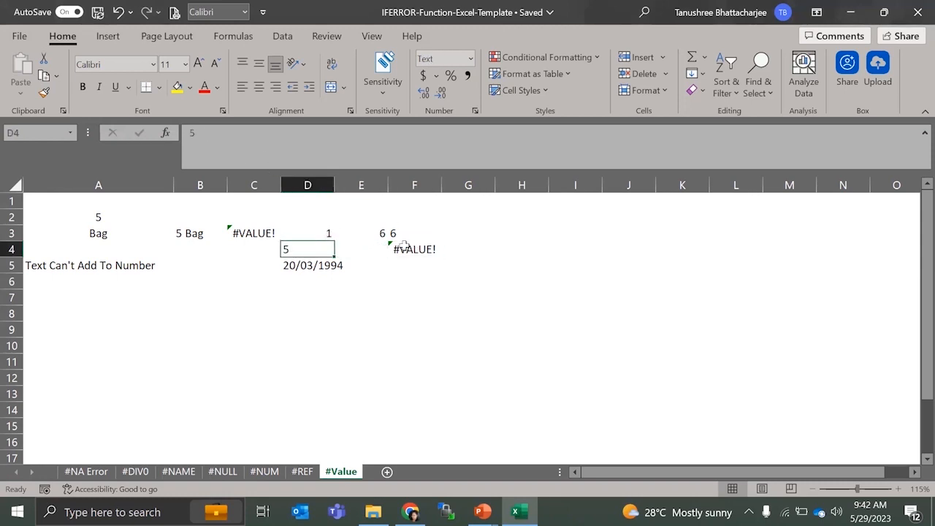
Compare the plain addition formulas behind the #VALUE! errors in C3 and F4.
left_click(234, 230)
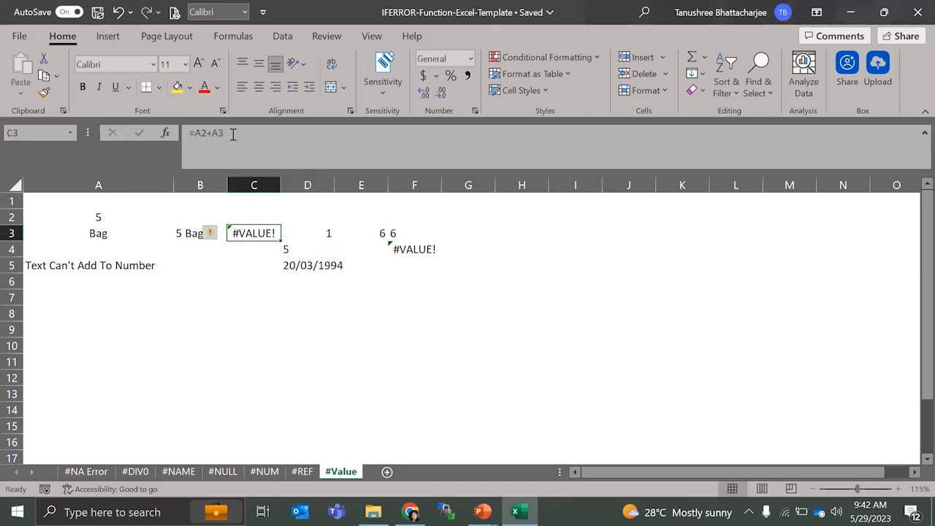
left_click(209, 217)
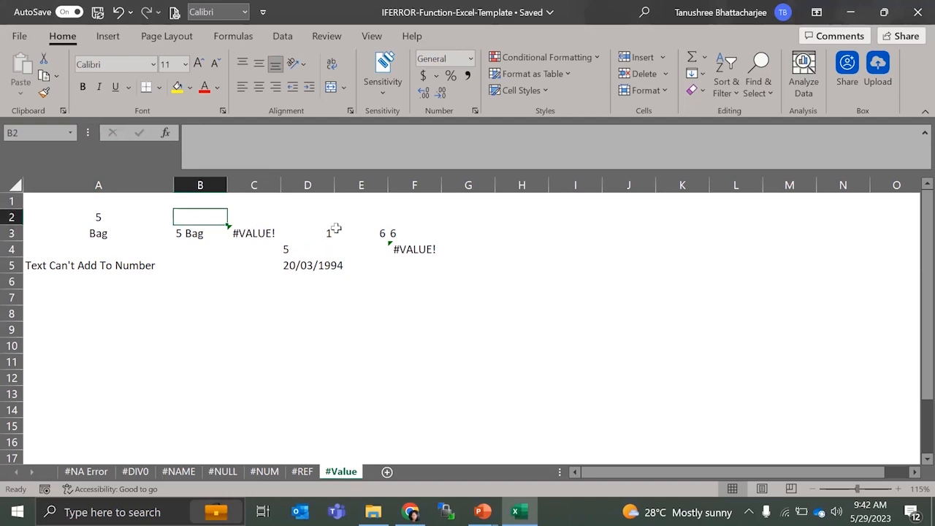
left_click(421, 247)
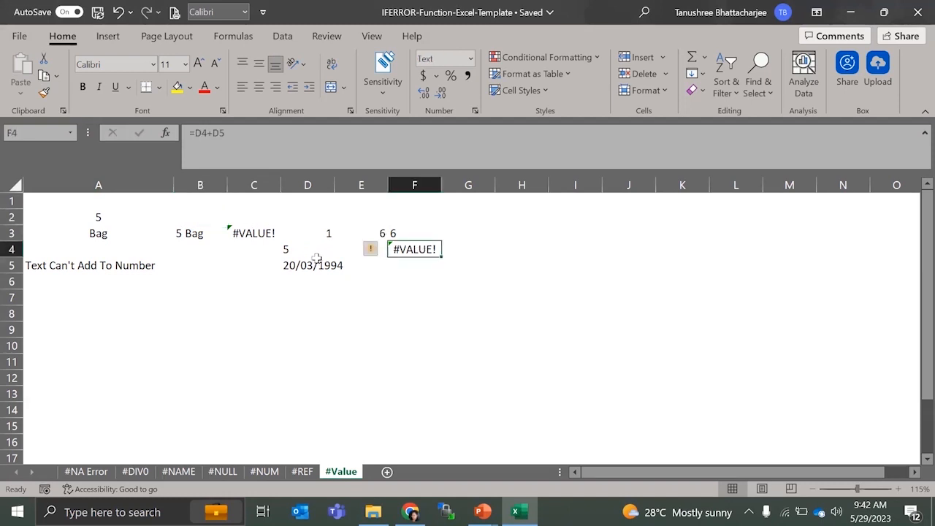
Inspect the IFERROR formula in A5, highlighting its A2+A3 and "Text Can't Add To Number" arguments, and leave it unedited.
left_click(135, 268)
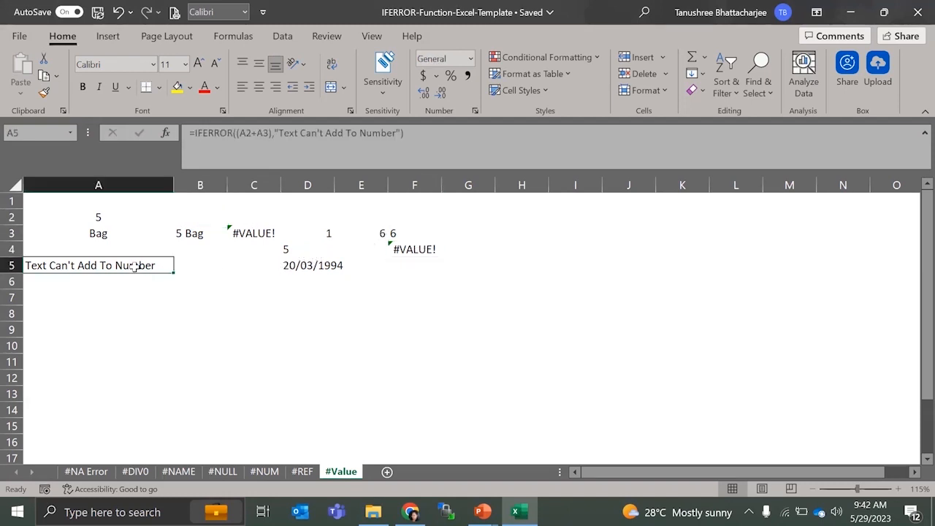
left_click(240, 133)
left_click_drag(240, 133, 268, 133)
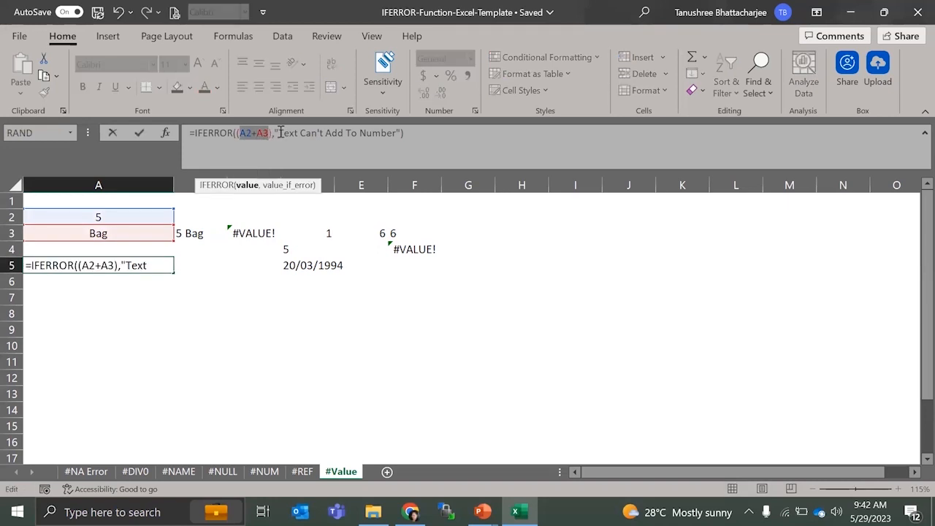
left_click(301, 133)
left_click_drag(278, 133, 401, 134)
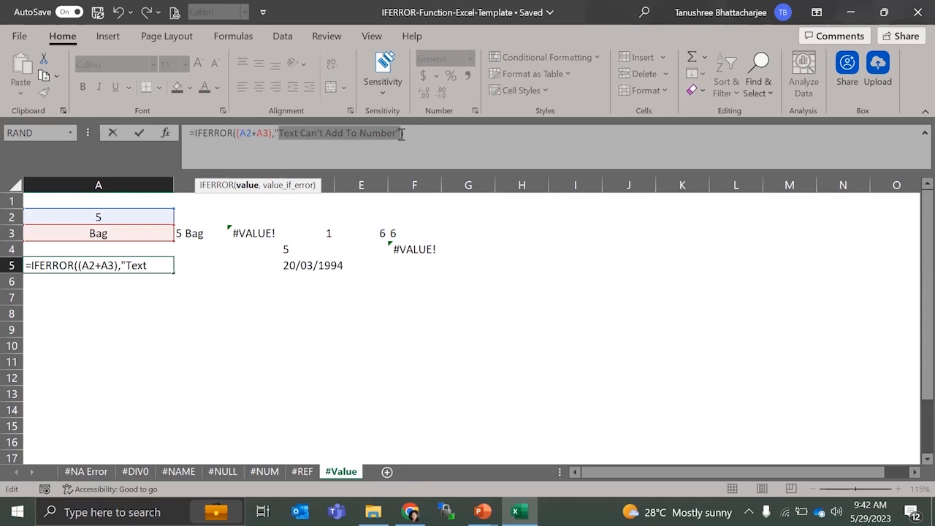
left_click(195, 210)
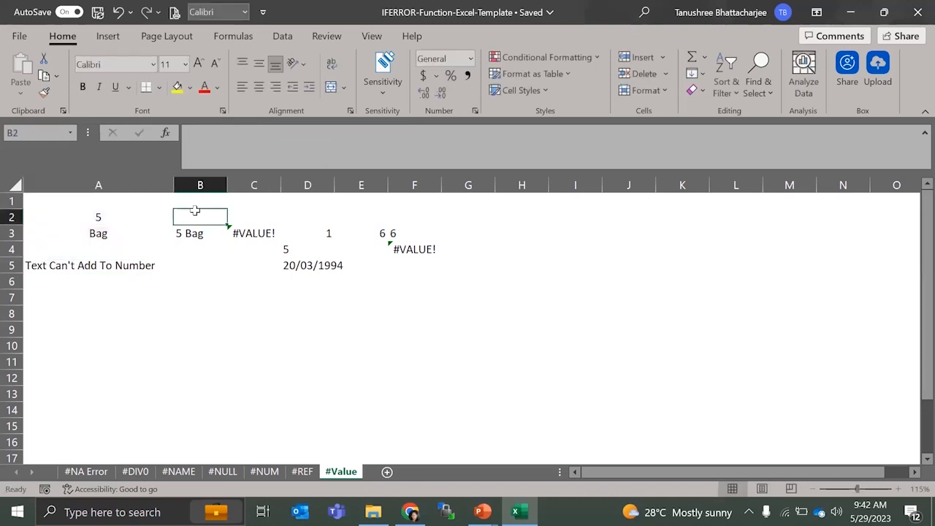
Close the IFERROR-Function-Excel-Template workbook.
left_click(263, 228)
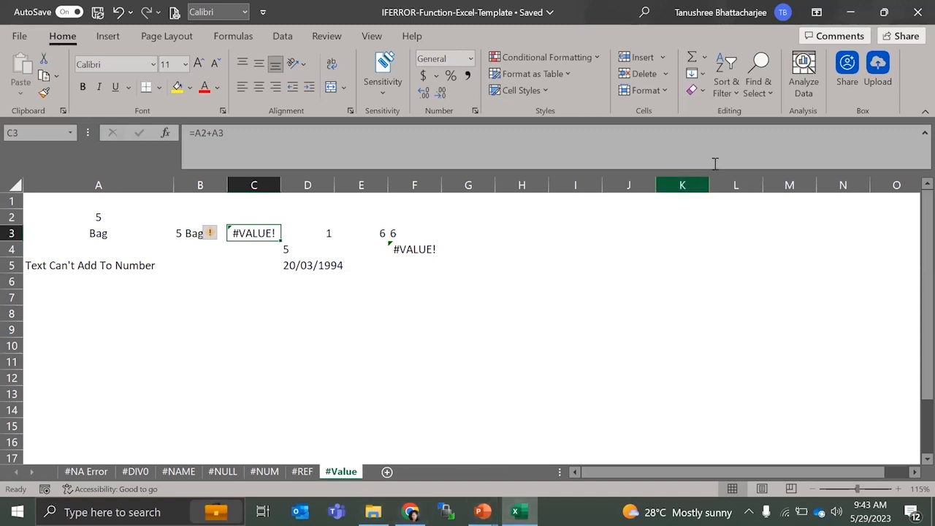
left_click(915, 9)
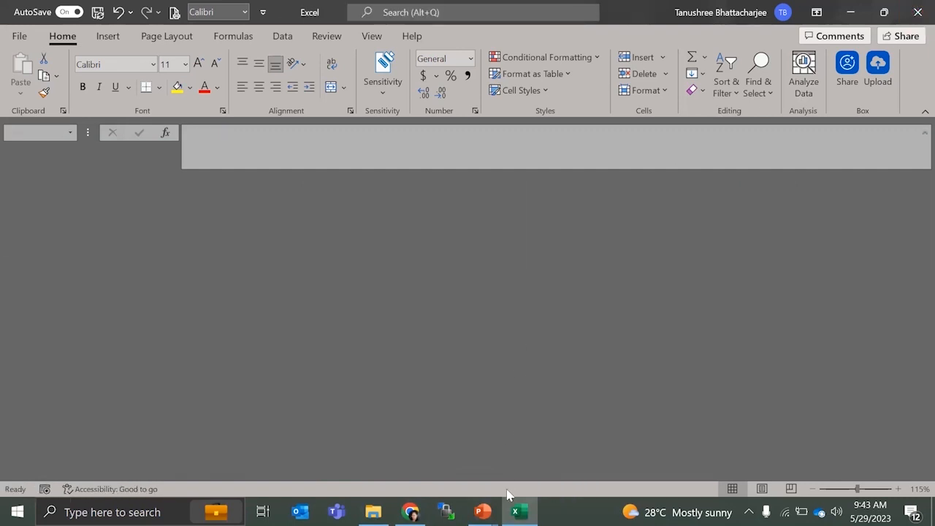